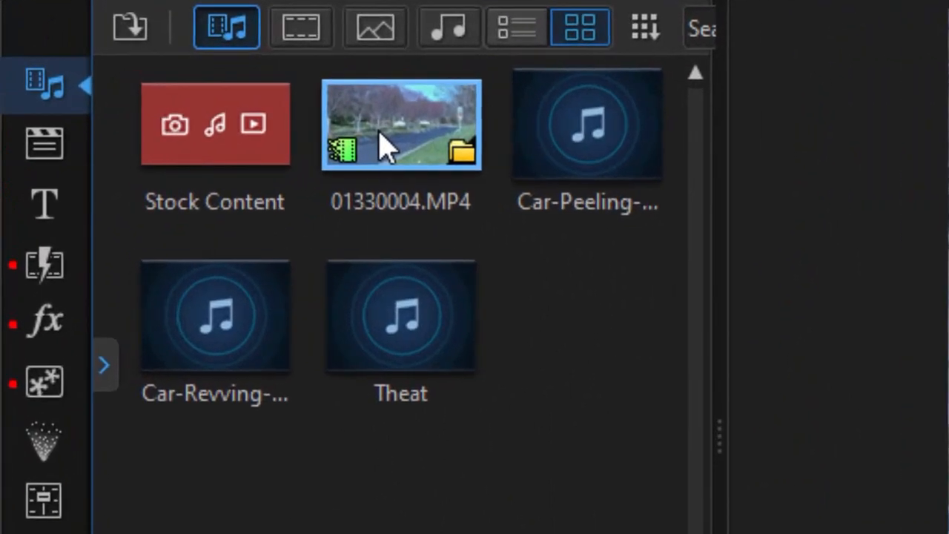
- Open the 01330004.MP4 precut folder and place the Precut 0001 clip on video track 1, starting at the 00;00;00;24 marker
mouse_move(153, 91)
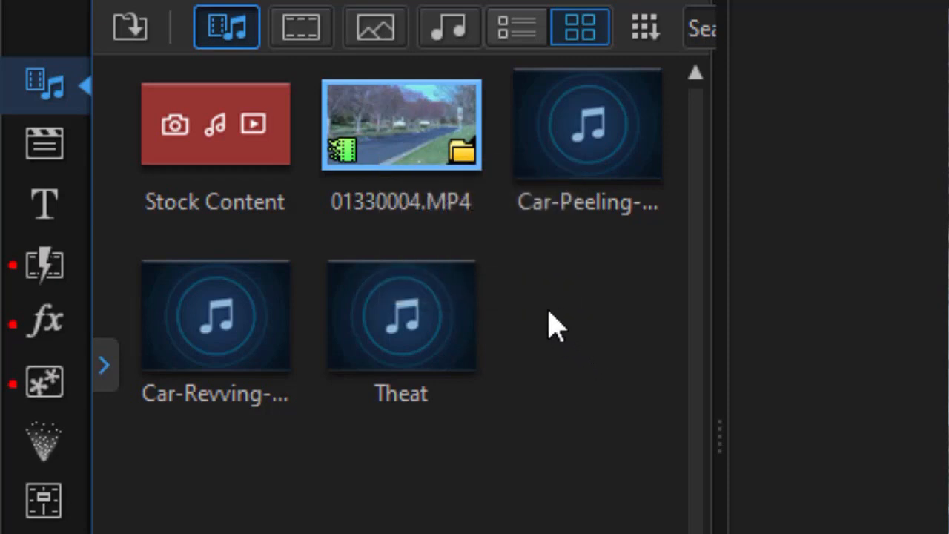
mouse_move(482, 200)
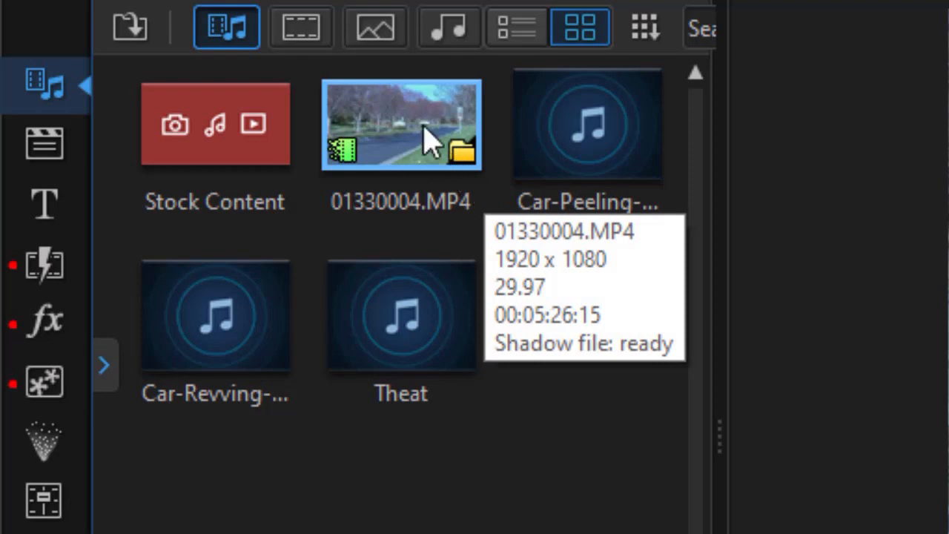
click(462, 156)
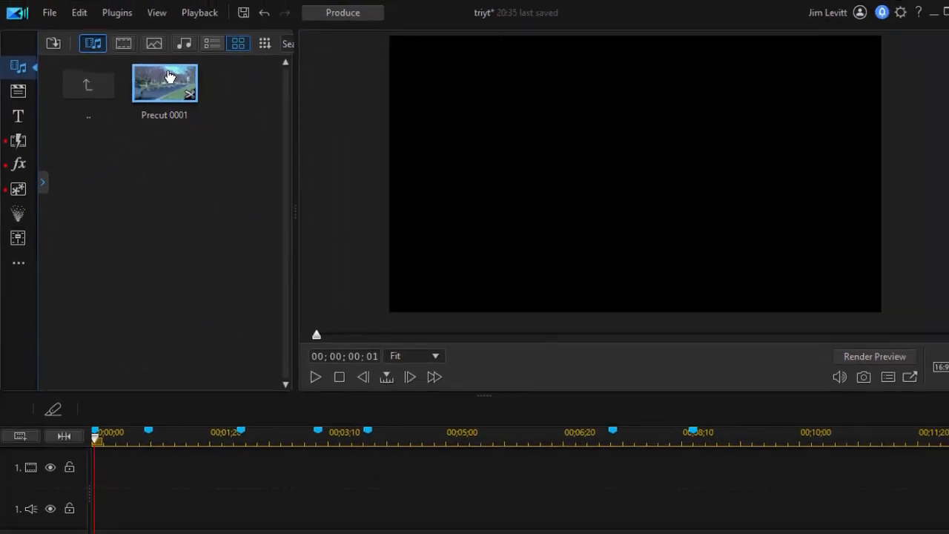
drag(426, 116, 415, 449)
drag(165, 214, 143, 465)
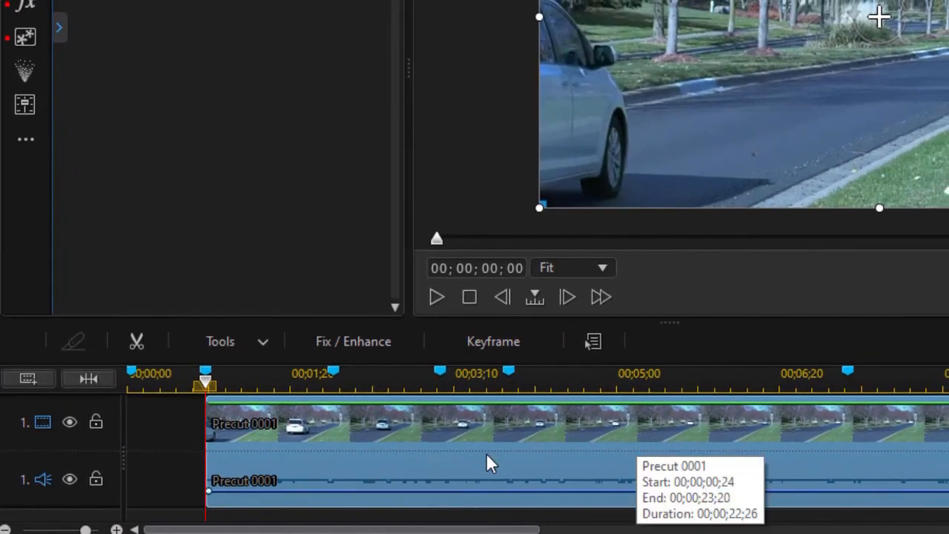
- Unlink the Precut 0001 clip's video and audio, and delete its audio portion from track 1
right_click(384, 437)
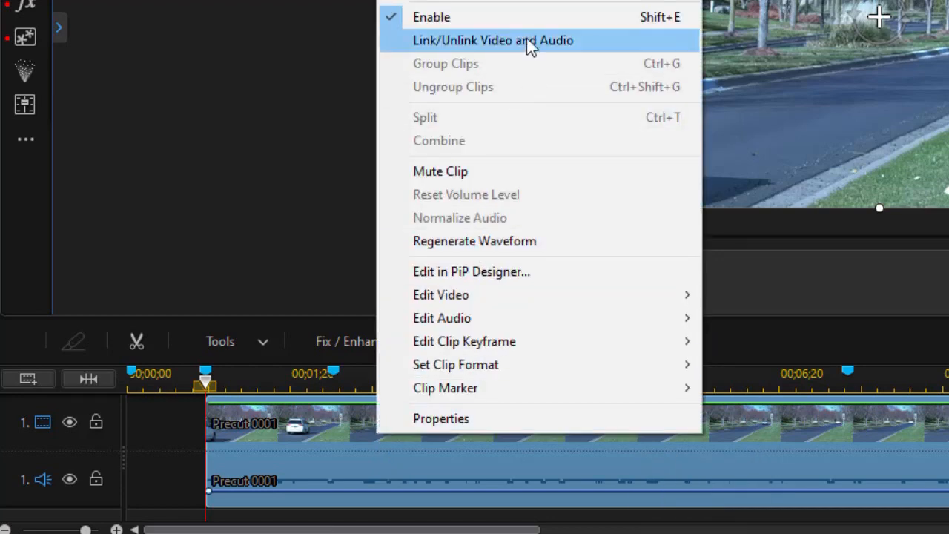
click(603, 35)
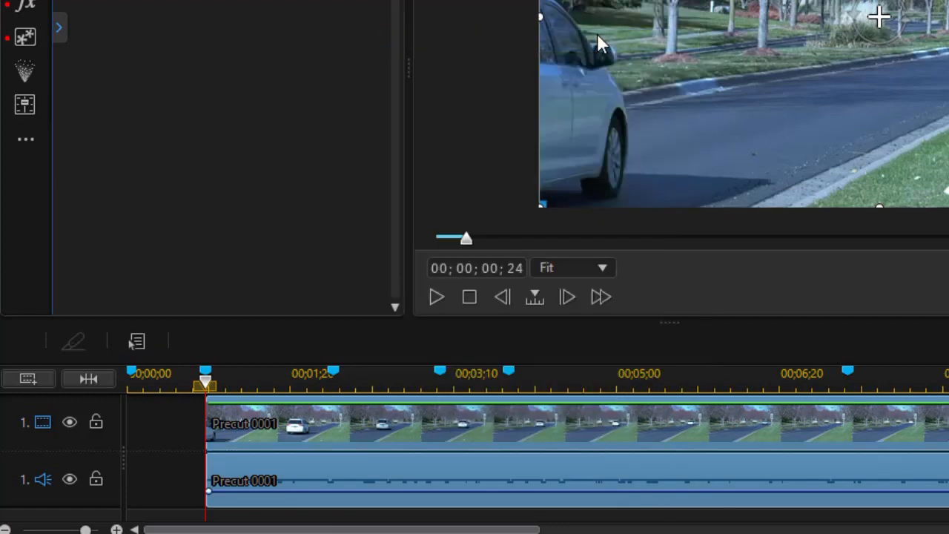
click(522, 473)
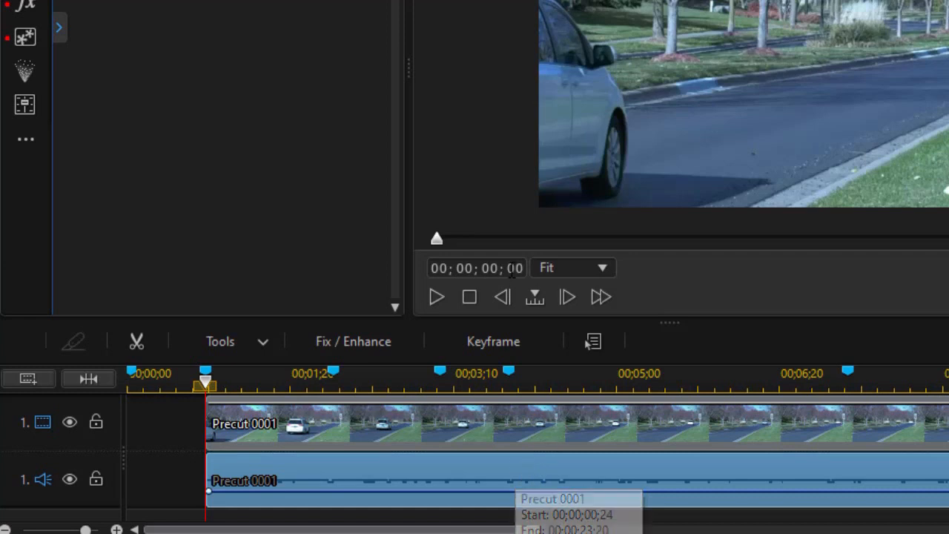
key(Delete)
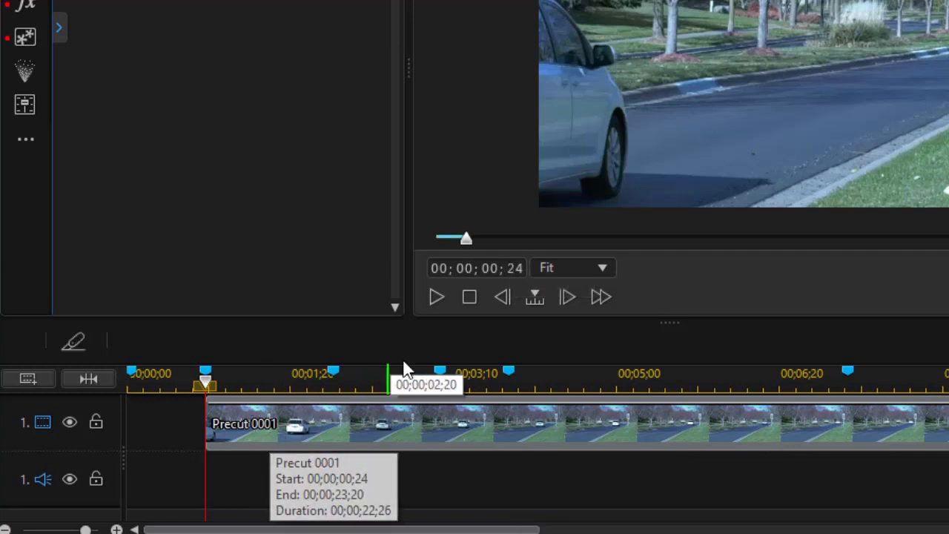
- Set the Precut 0001 clip's Video Speed multiplier to 2.000 and apply the change
click(345, 415)
right_click(346, 415)
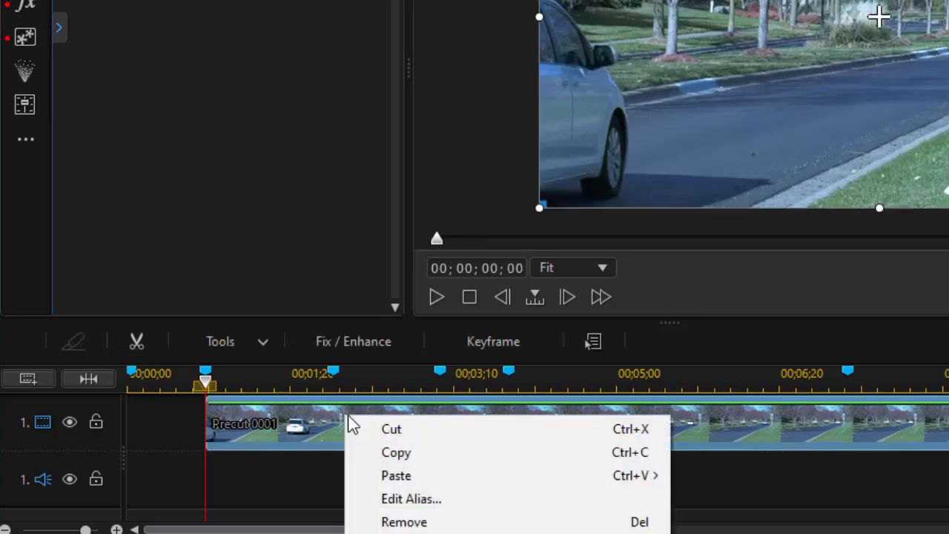
click(212, 343)
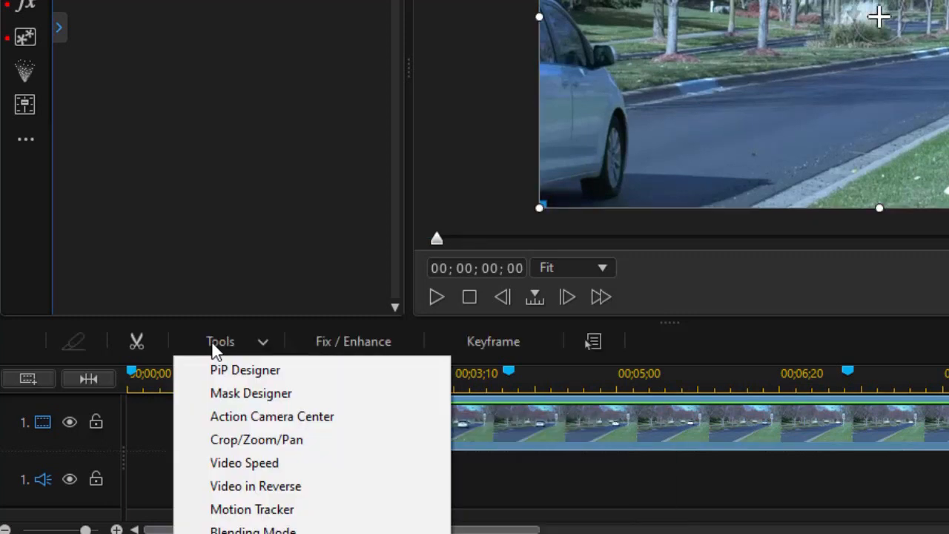
click(274, 463)
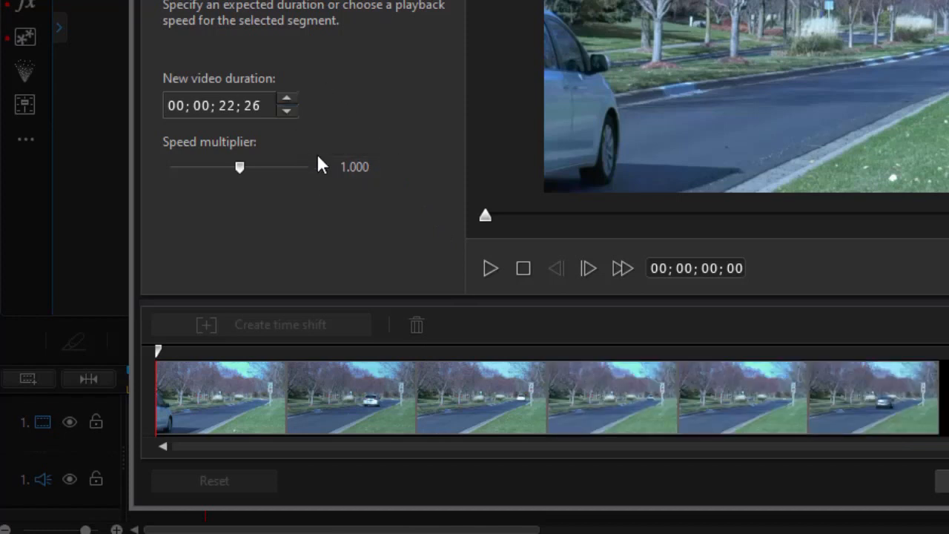
drag(347, 167, 342, 167)
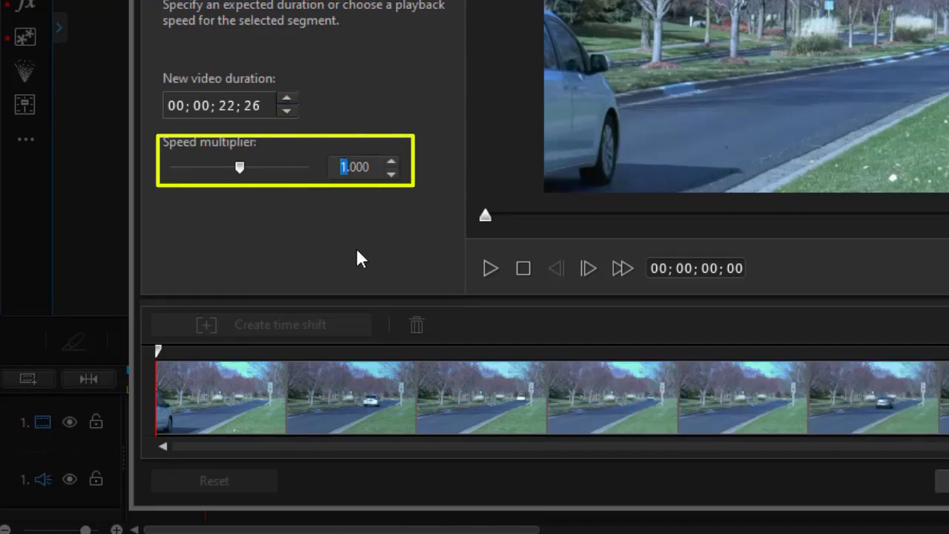
text(2)
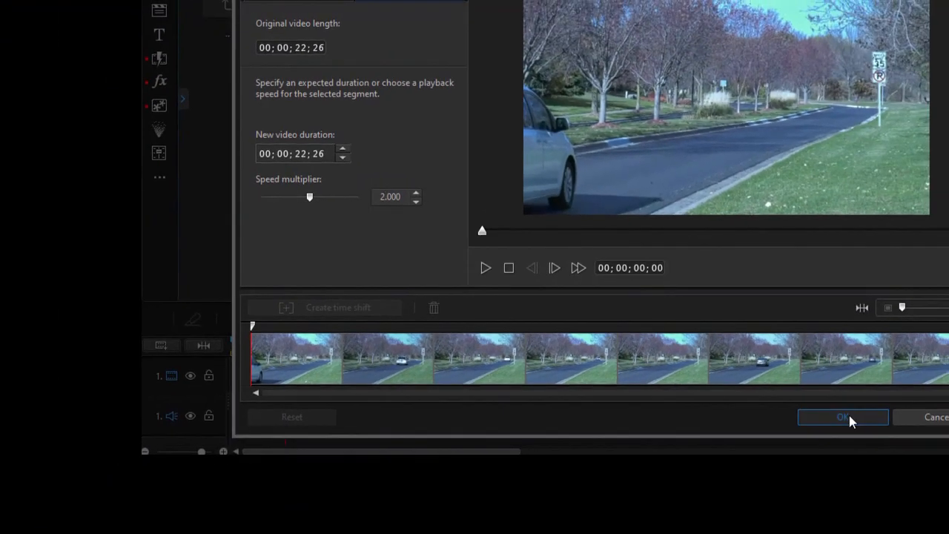
click(856, 421)
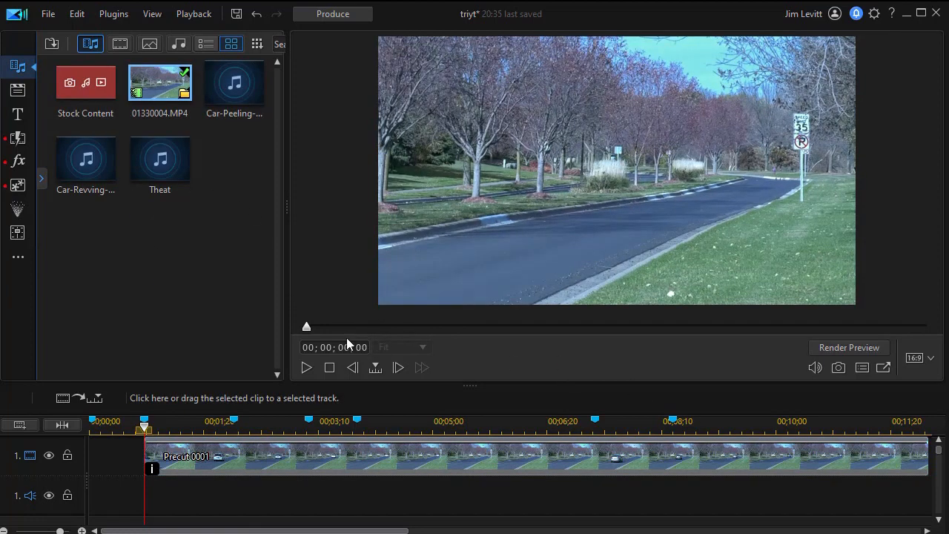
- Split the wheel clip on track 7 at the "wheel end" marker, delete the remainder, and move the short piece to the start of track 1
drag(938, 450, 938, 504)
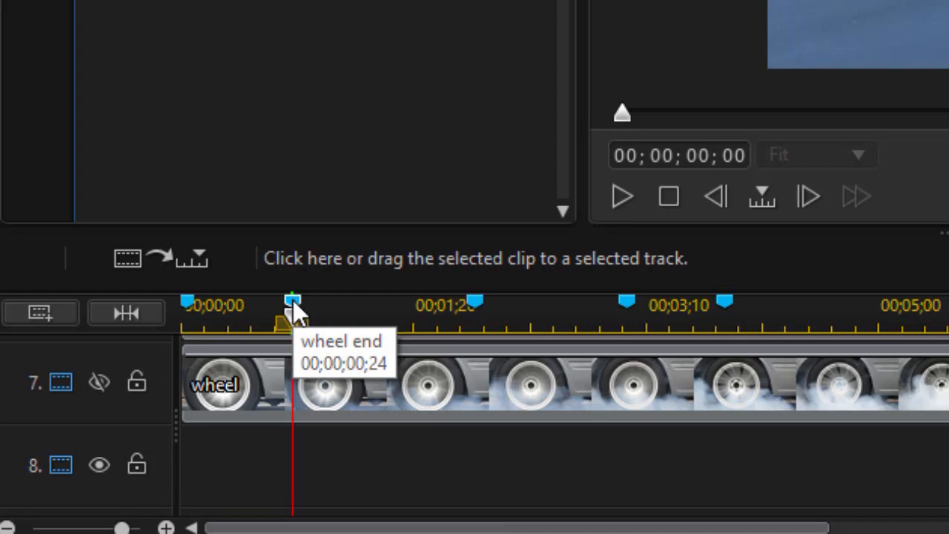
mouse_move(293, 321)
mouse_down()
mouse_move(306, 321)
mouse_move(293, 320)
mouse_up()
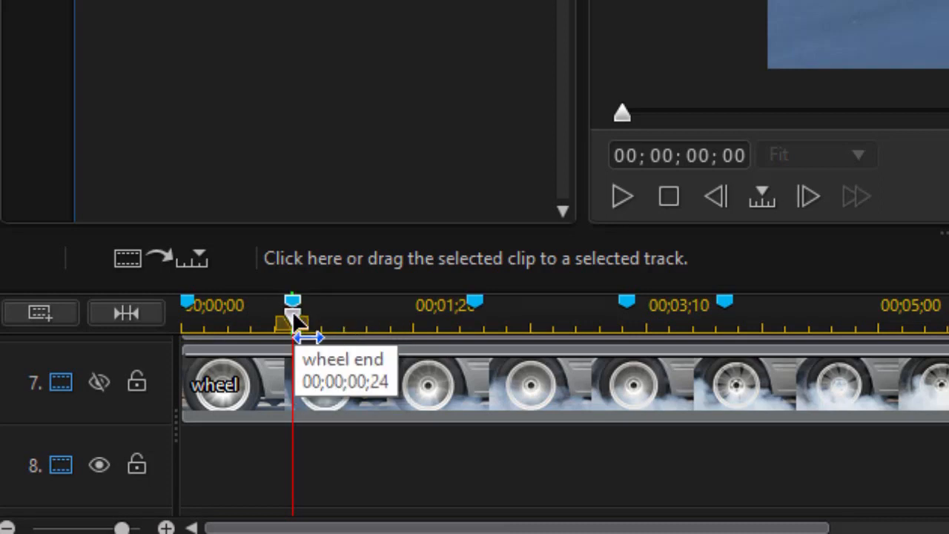
right_click(295, 322)
click(791, 381)
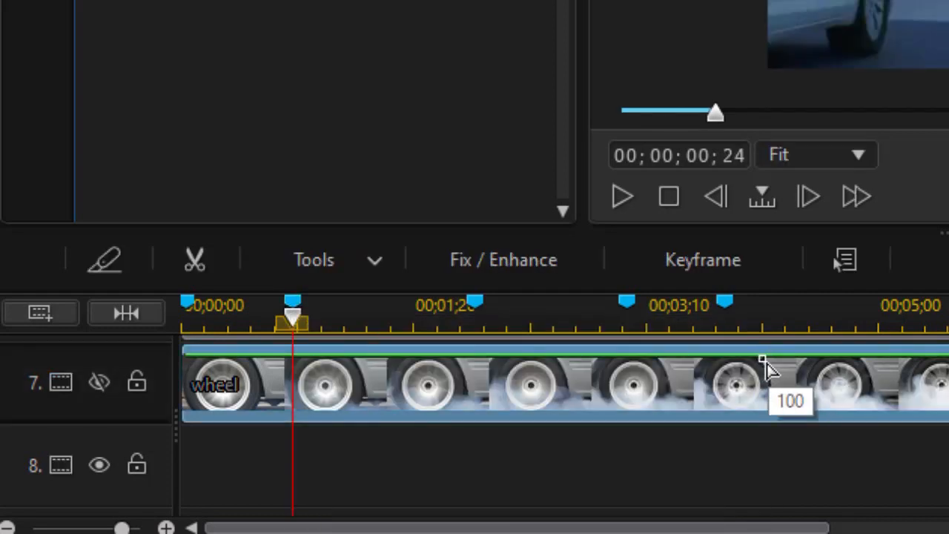
key(ctrl+t)
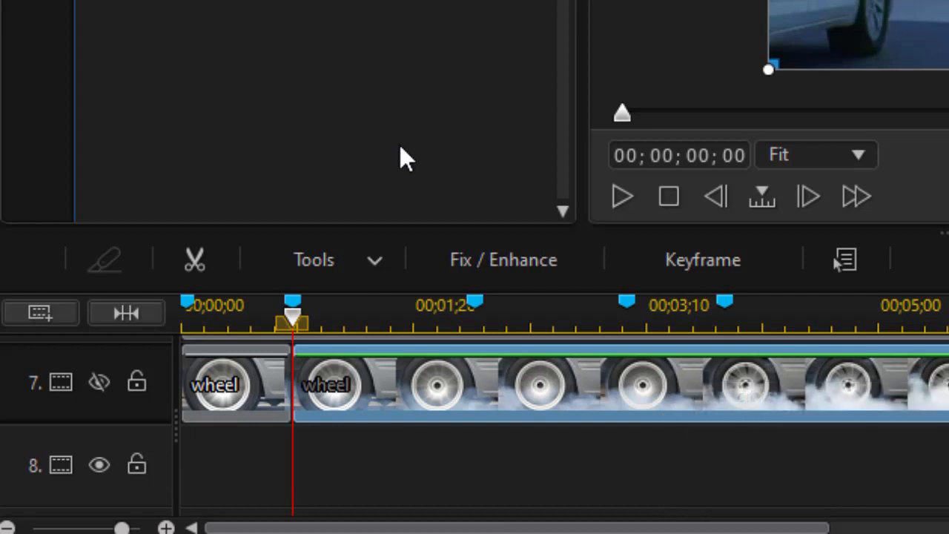
key(Delete)
click(259, 375)
drag(259, 375, 261, 437)
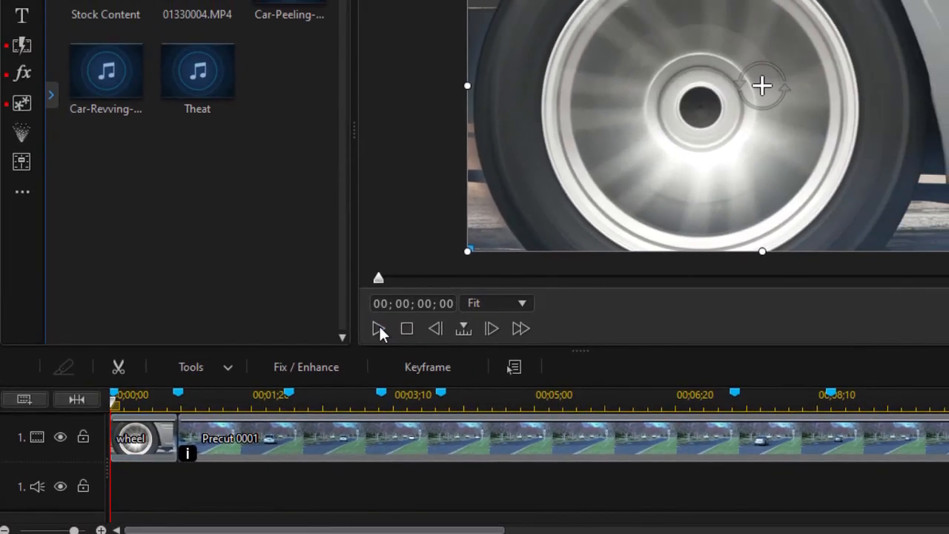
- Play back the opening from the wheel clip into the car footage, and reduce the height of audio track 1
click(423, 304)
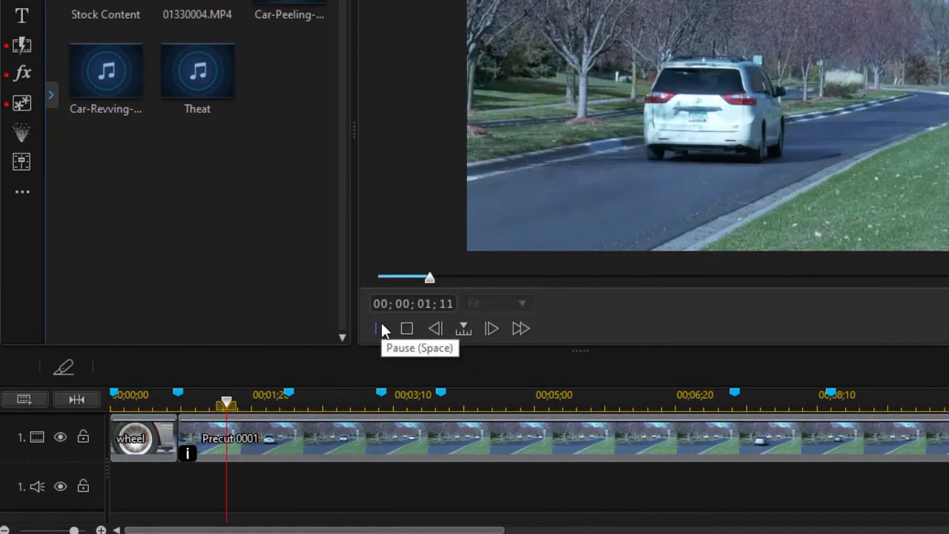
click(381, 329)
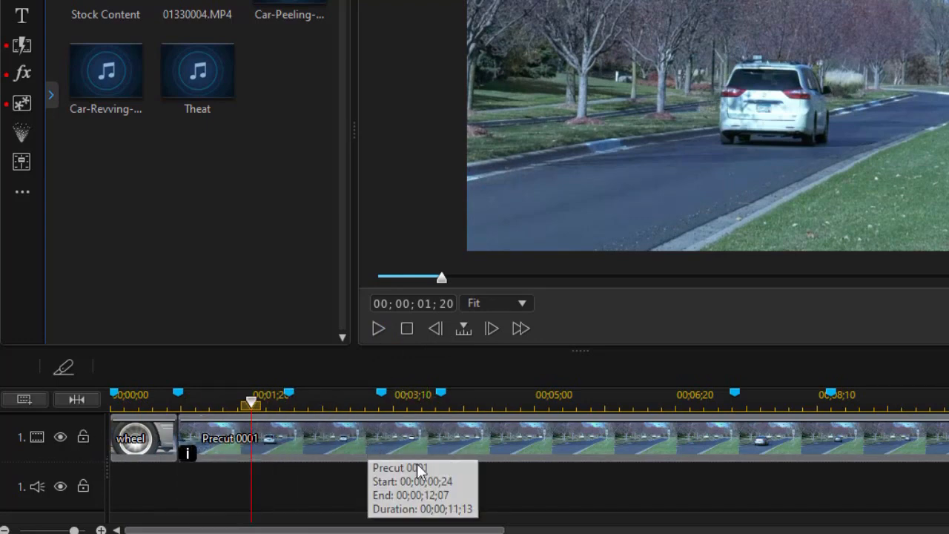
drag(78, 511, 78, 479)
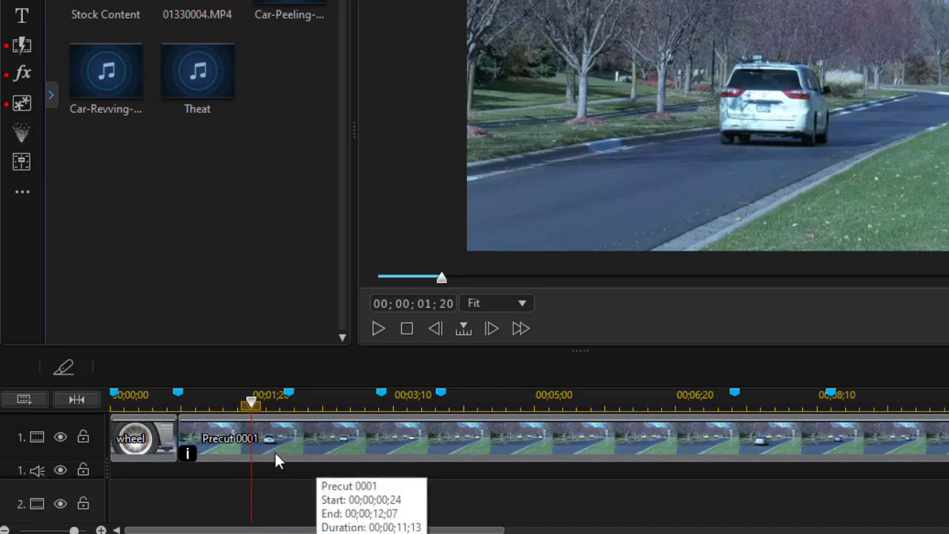
- Move the odometer clip on track 6 so that it starts at the "odometer start" marker, 00;00;02;03
click(290, 395)
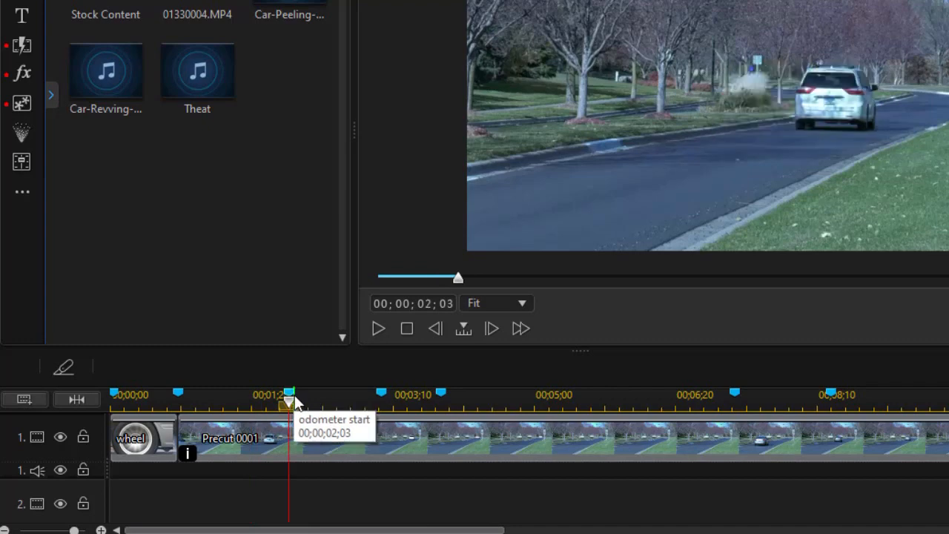
scroll(519, 460, down, 5)
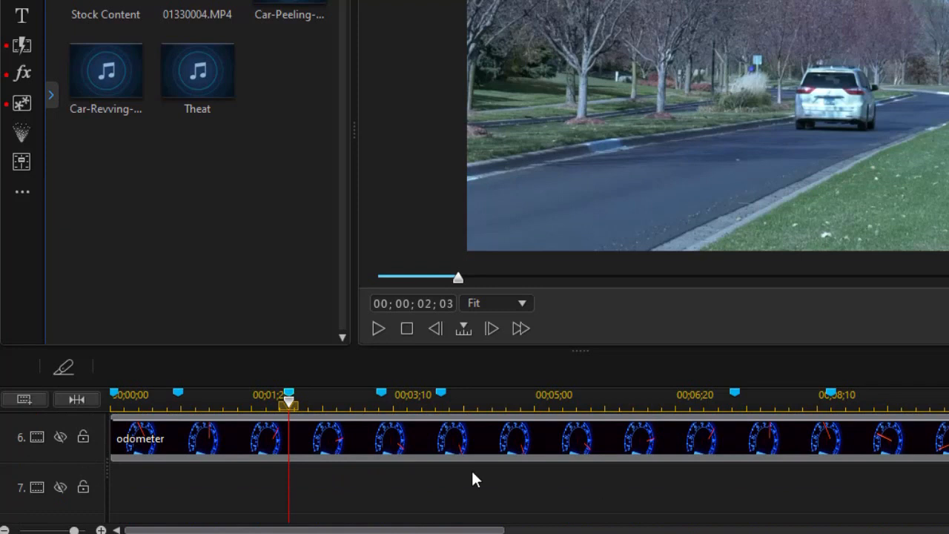
mouse_move(311, 438)
mouse_down()
mouse_move(523, 445)
mouse_move(502, 449)
mouse_move(470, 477)
mouse_up()
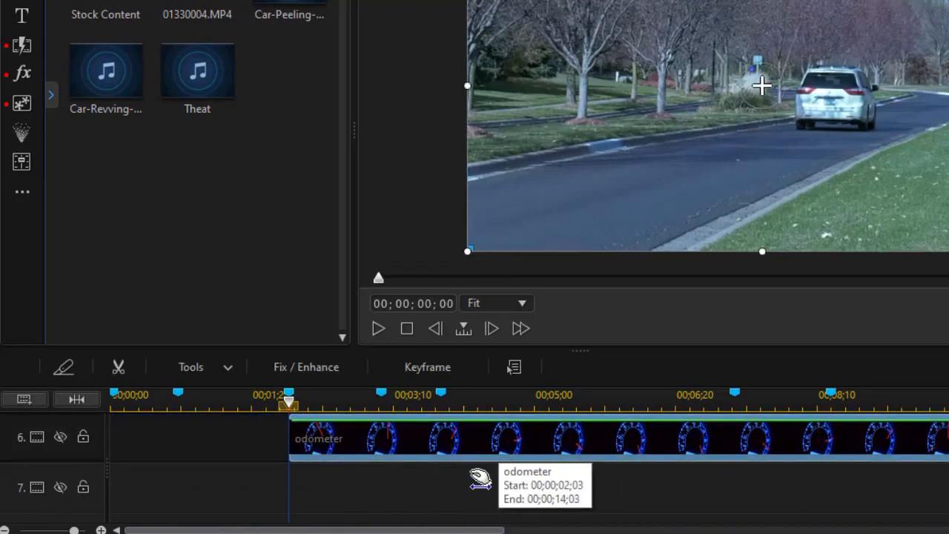
- Trim the odometer clip at the following marker, 00;00;01;03 into the clip, and move the kept piece down to video track 2
click(381, 399)
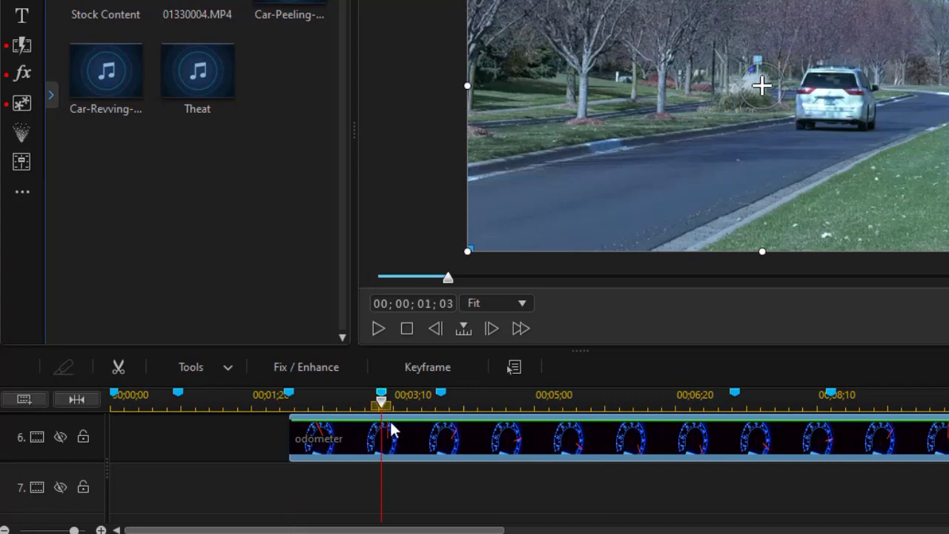
click(444, 446)
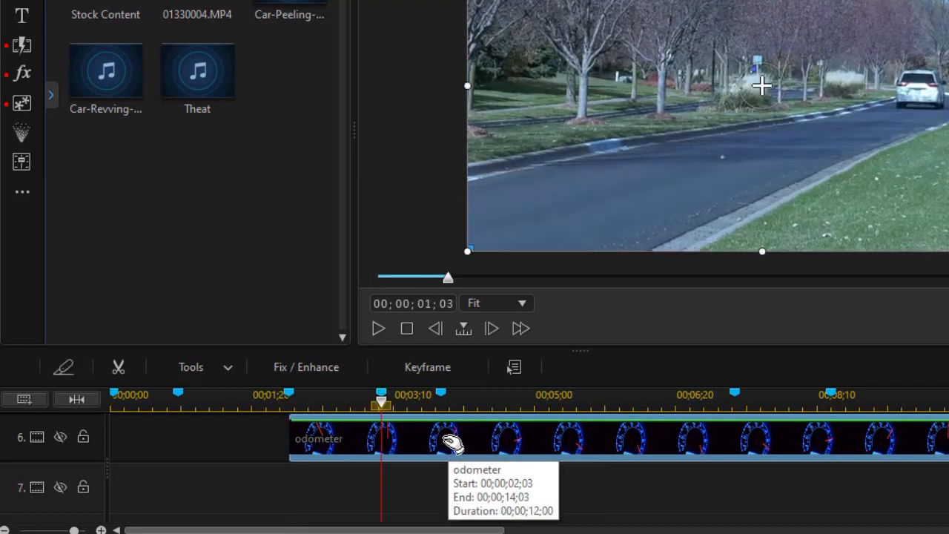
key(ctrl+t)
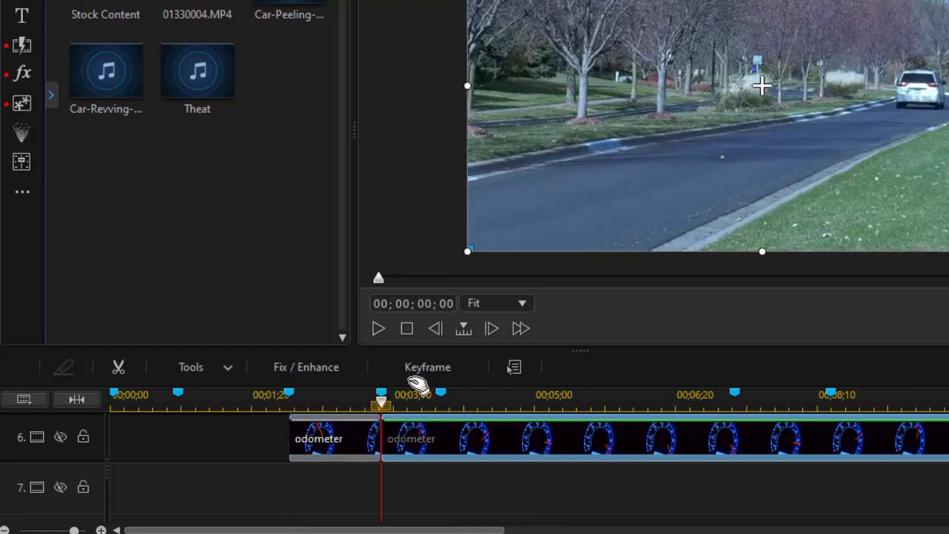
key(Delete)
drag(323, 444, 332, 466)
- Play back the sequence from 00;00;00;16 through the odometer insert to check the edit
drag(288, 403, 154, 419)
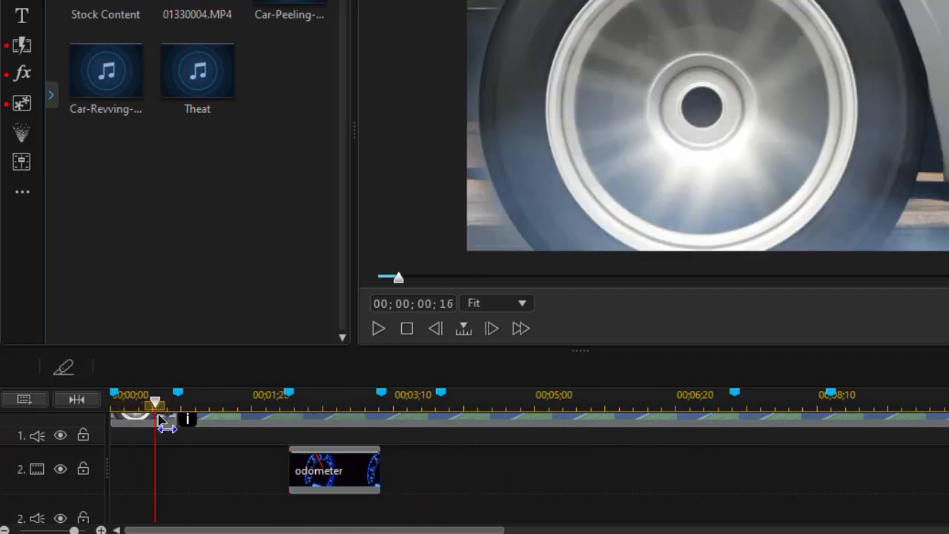
click(154, 421)
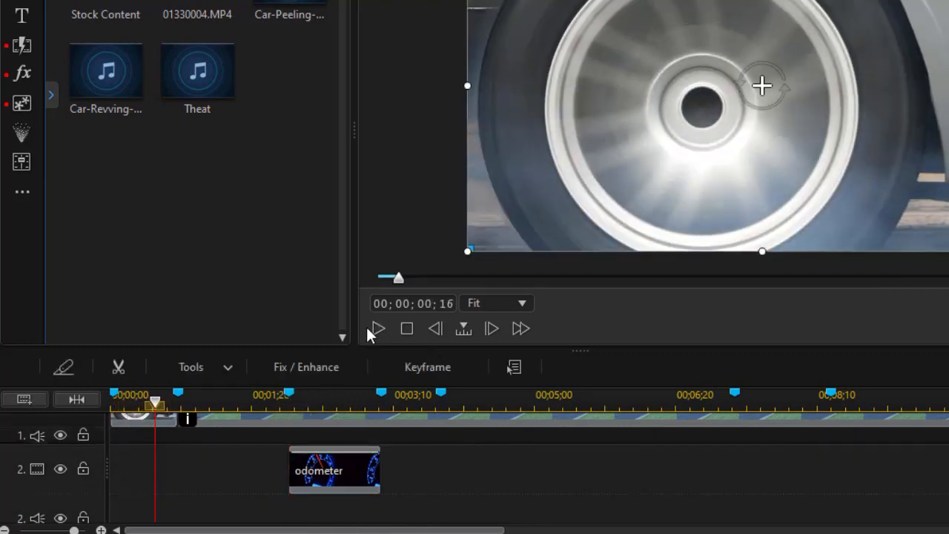
click(377, 329)
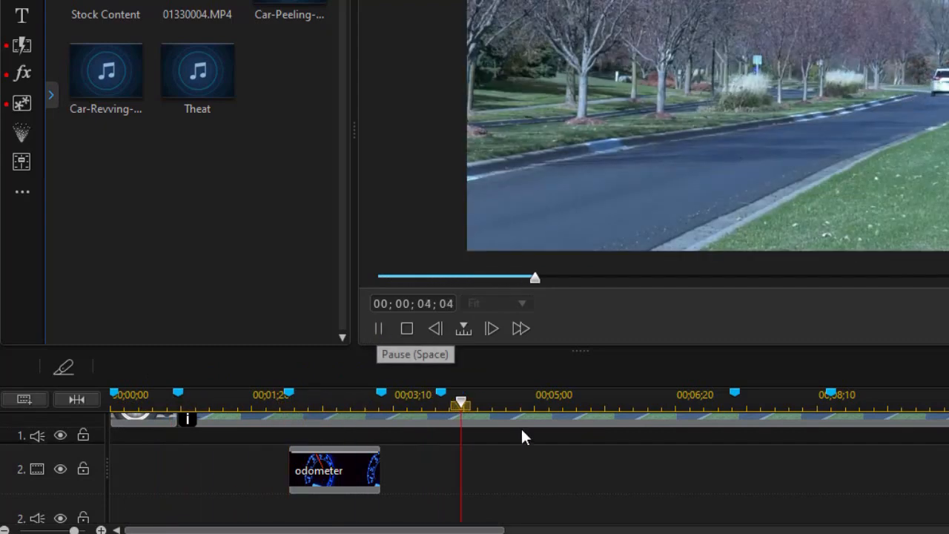
click(514, 475)
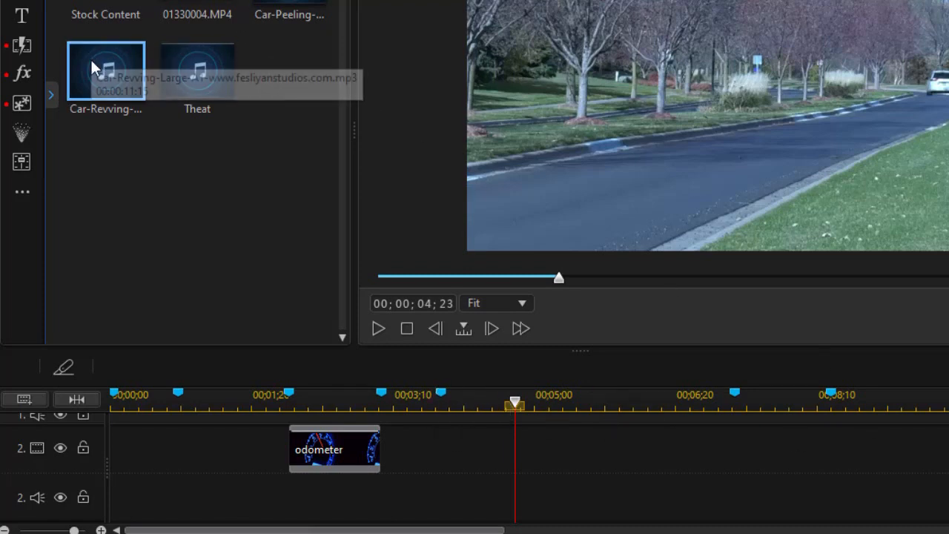
- Add the Car-Revving sound to audio track 1 at the fifth timeline marker and the Car-Peeling sound at the start of audio track 2
drag(92, 70, 439, 445)
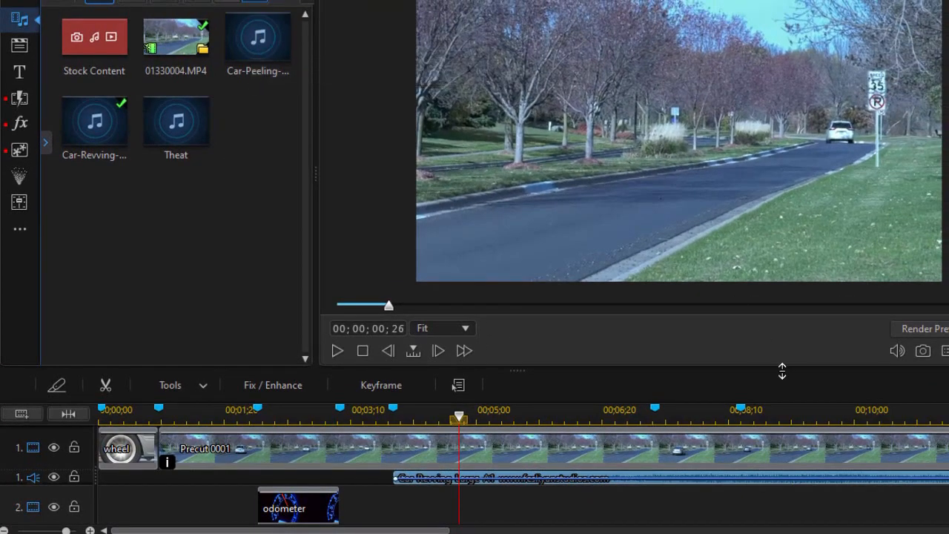
drag(263, 41, 70, 486)
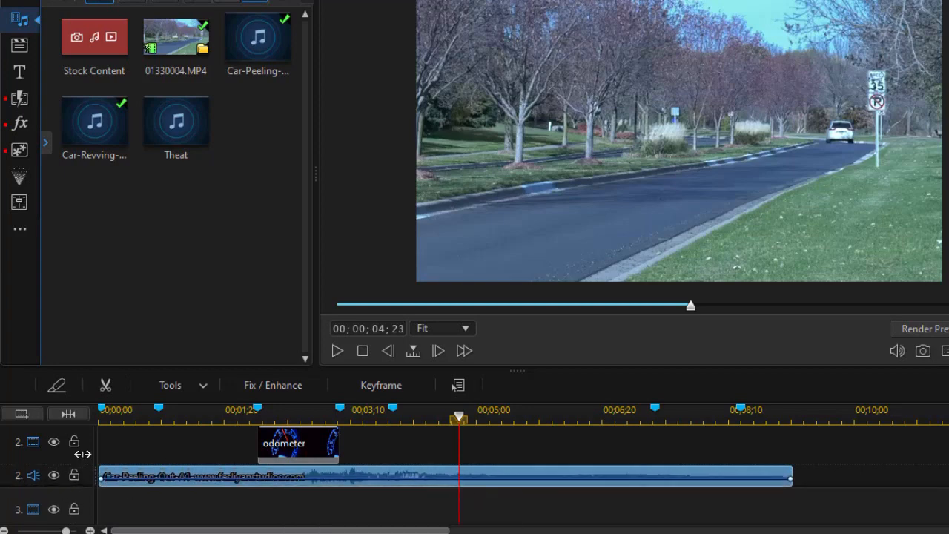
mouse_move(948, 474)
mouse_down()
mouse_move(948, 449)
mouse_move(948, 460)
mouse_up()
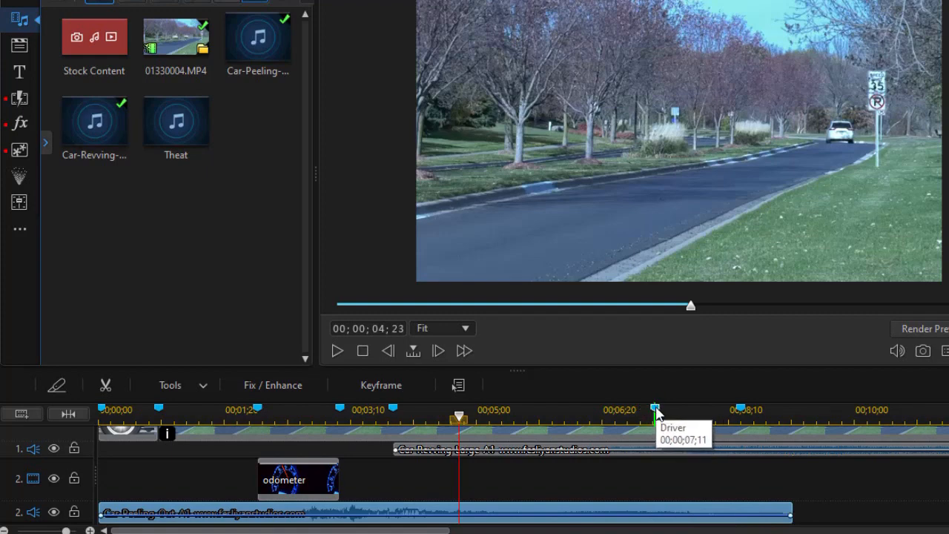
- Move the driver clip on track 5 so that it starts at the "Driver" marker, 00;00;07;11
click(656, 410)
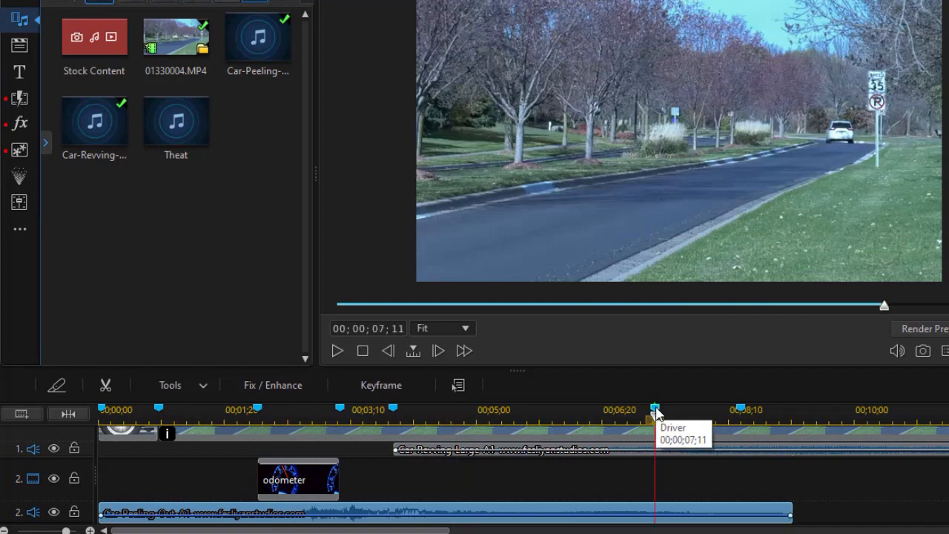
scroll(523, 475, down, 5)
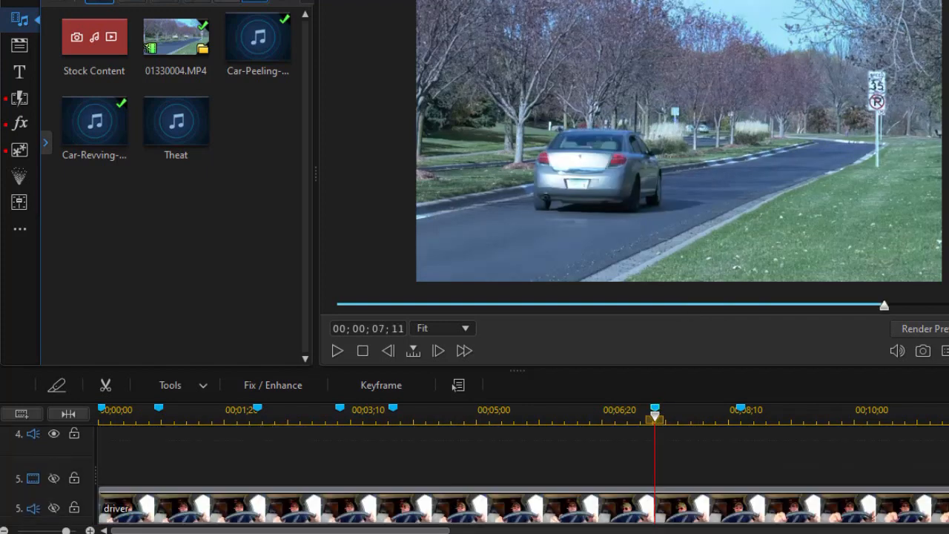
scroll(523, 474, up, 2)
drag(226, 501, 771, 491)
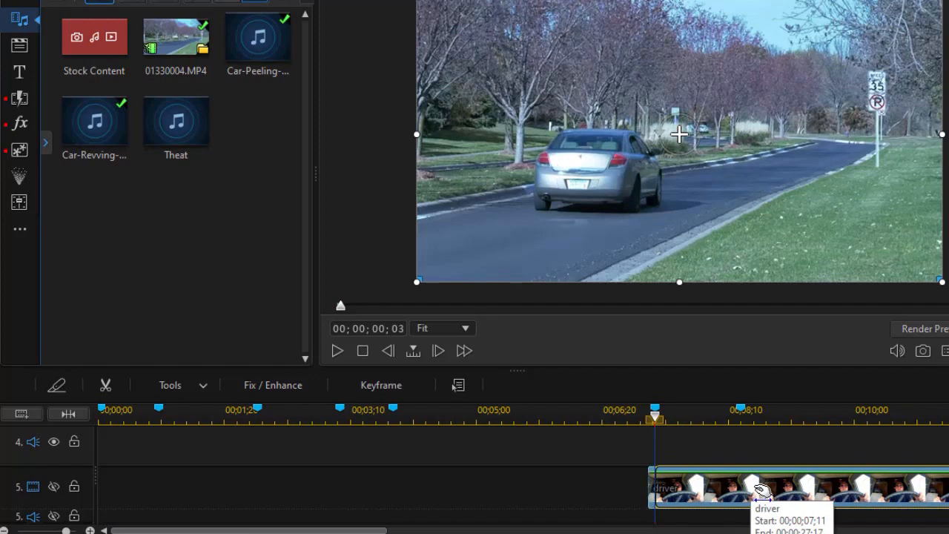
drag(764, 491, 763, 489)
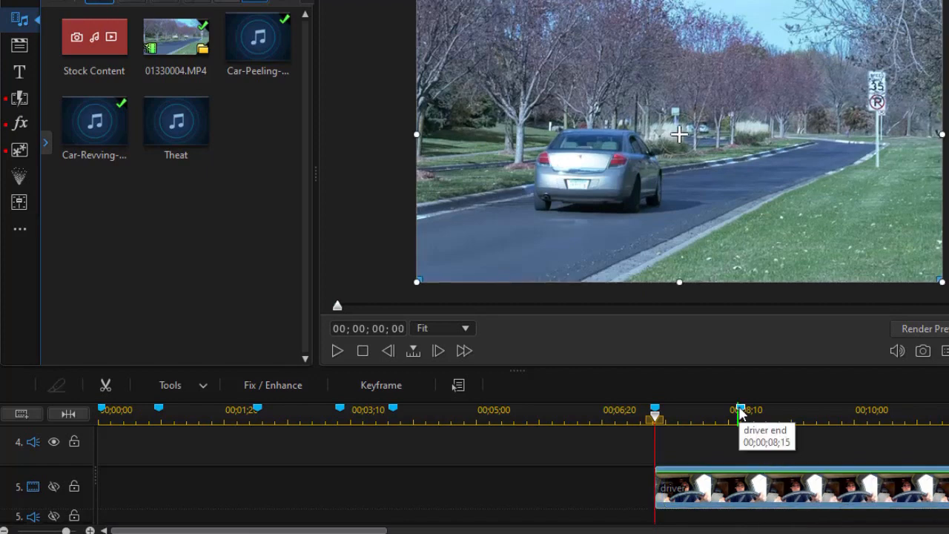
- Speed up the entire driver clip with a speed multiplier of 2.000
click(741, 409)
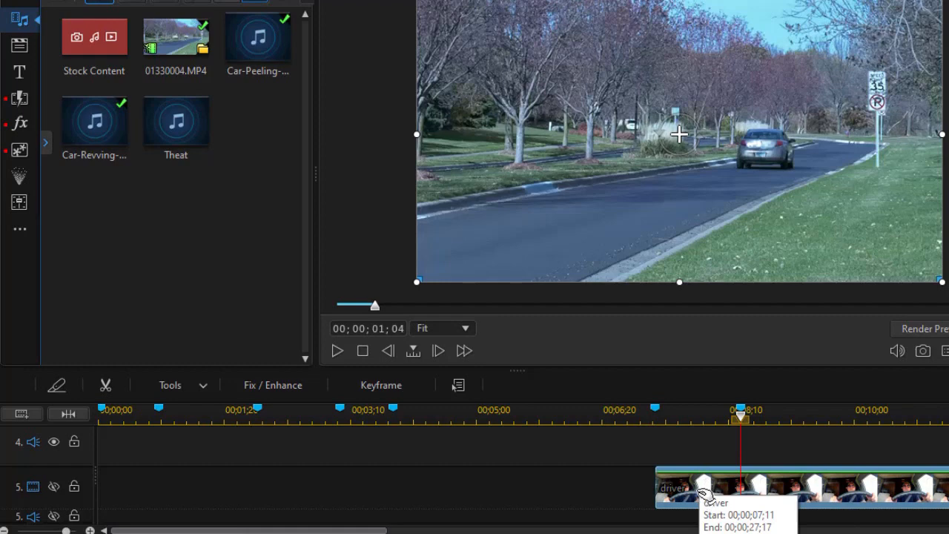
click(175, 384)
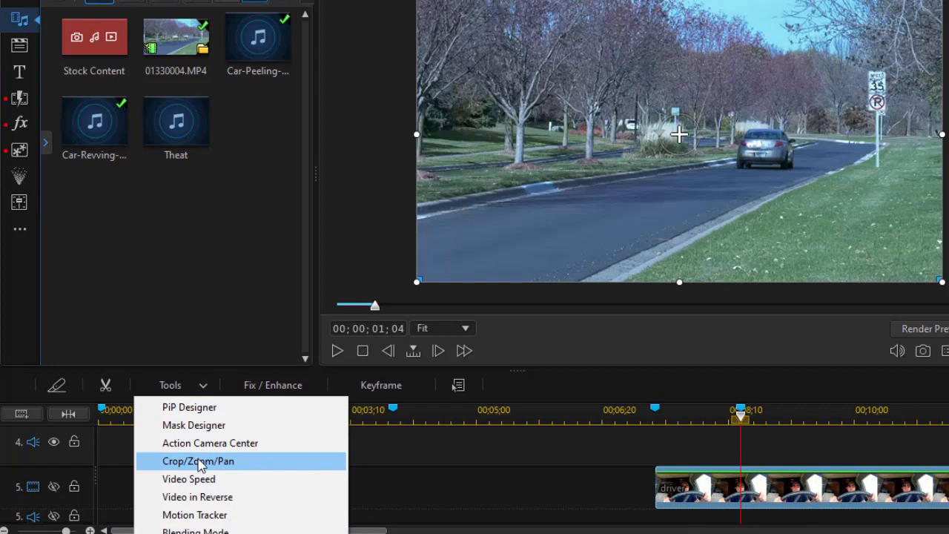
click(199, 479)
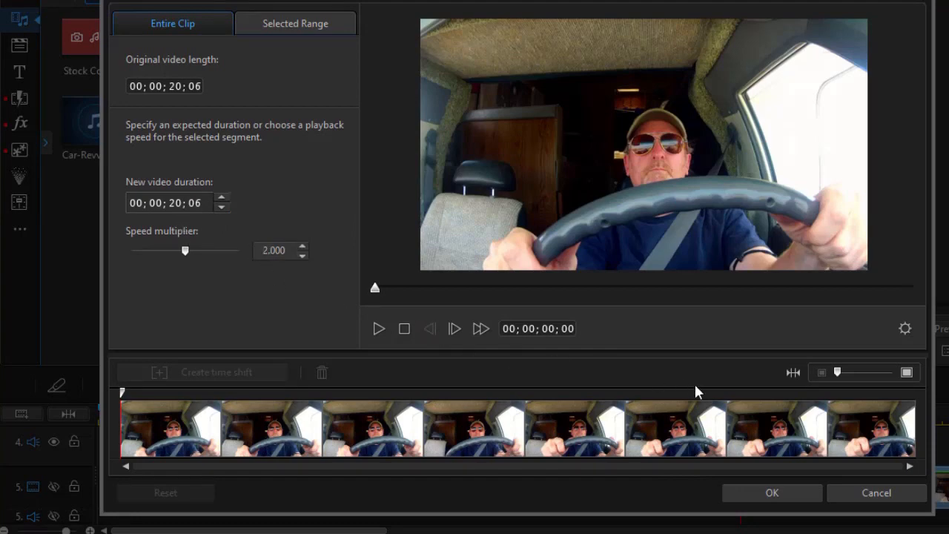
click(773, 493)
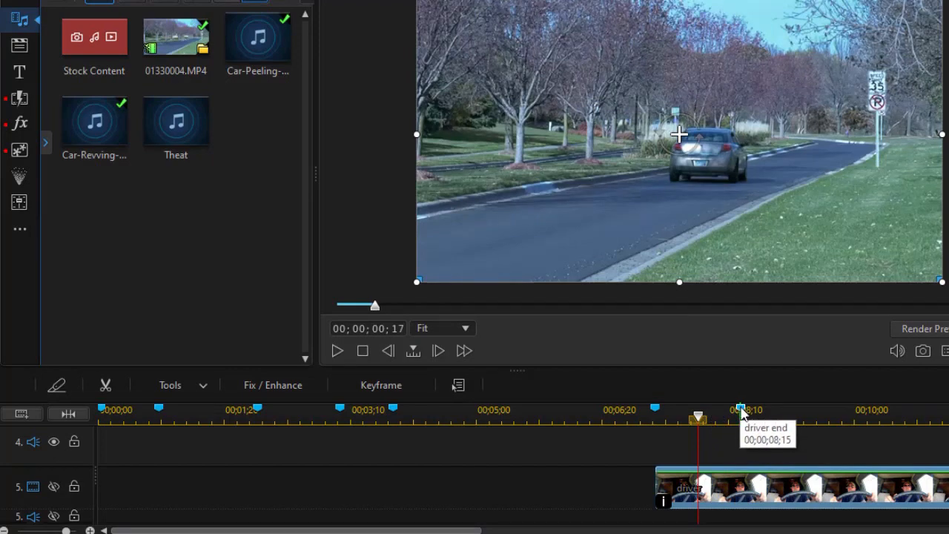
- Split the driver clip at the "driver end" marker, 00;00;08;15, delete the remainder, and move the kept piece to video track 2
click(742, 410)
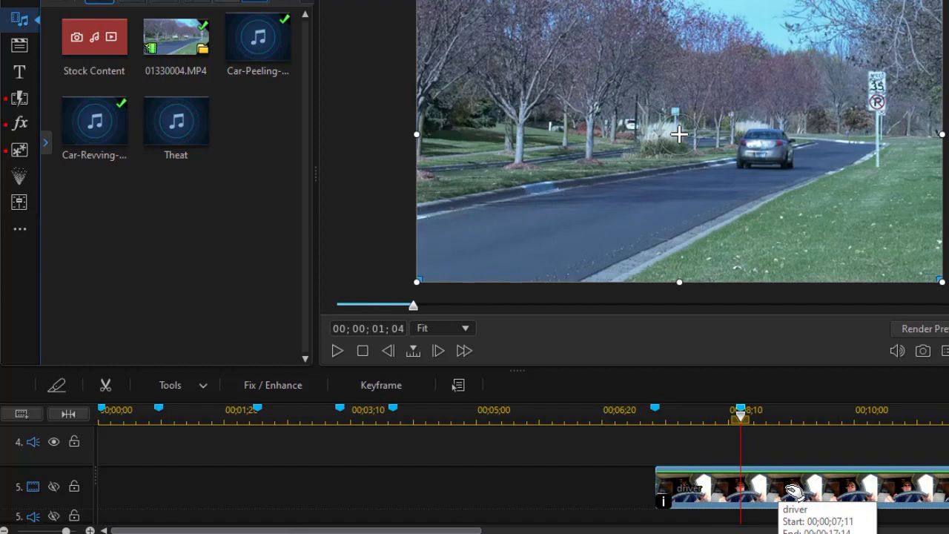
key(ctrl+t)
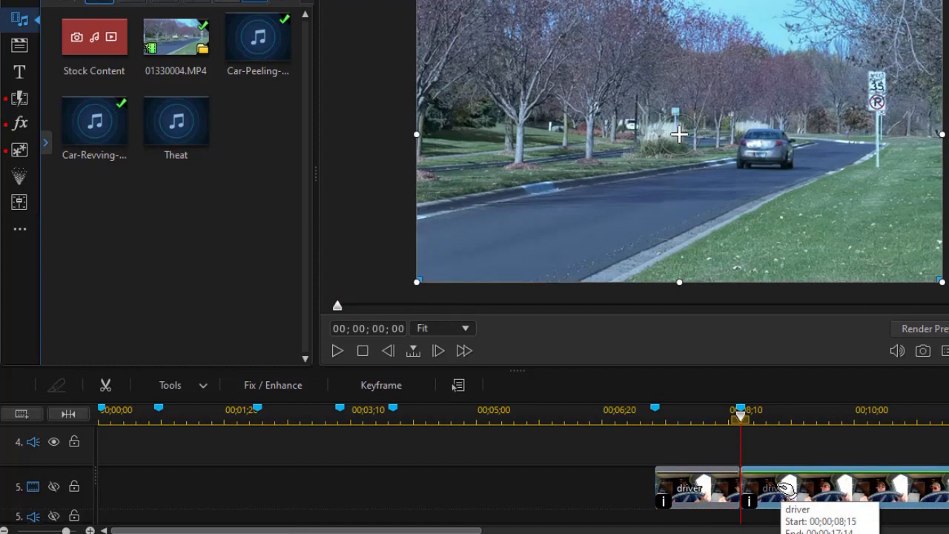
key(Delete)
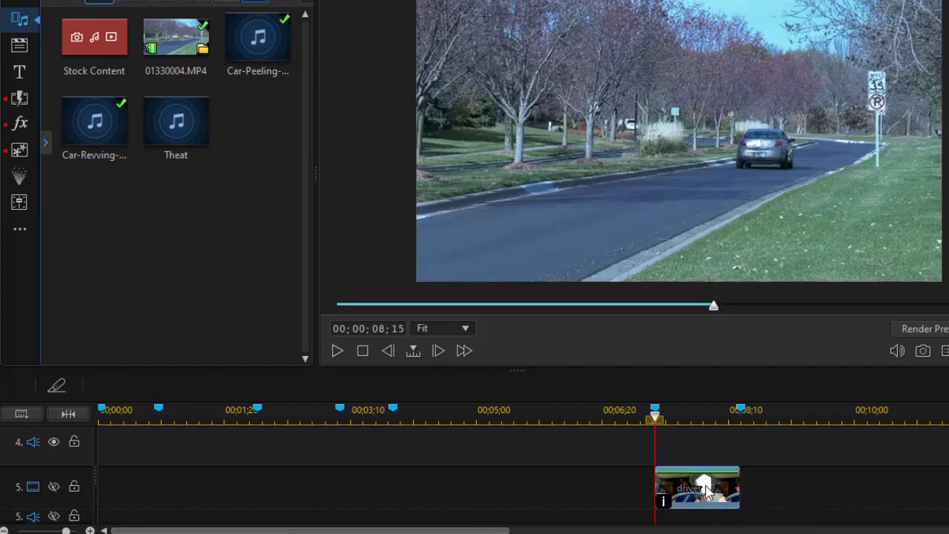
drag(707, 394, 709, 485)
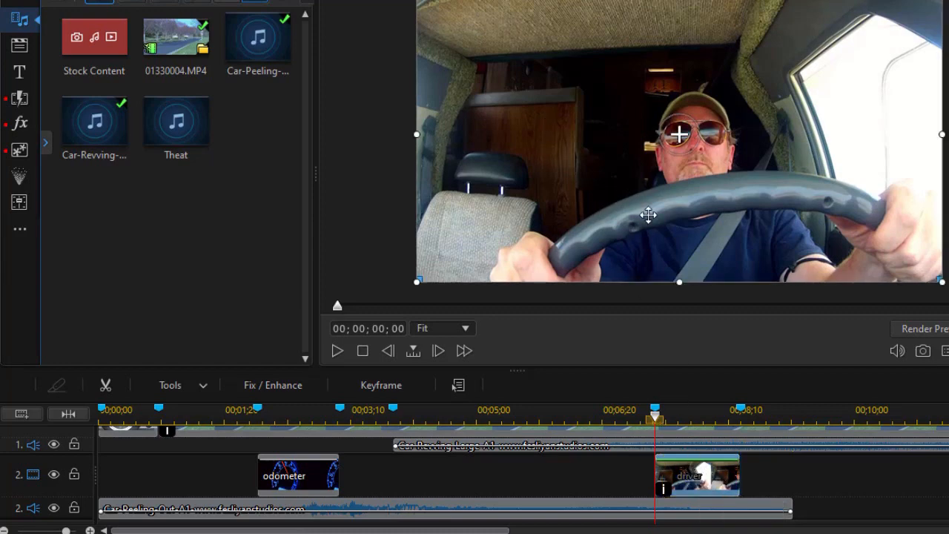
- Crop the driver clip to a 16:9 close-up of the driver's face, centred at about X 0.525, Y 0.528
click(173, 386)
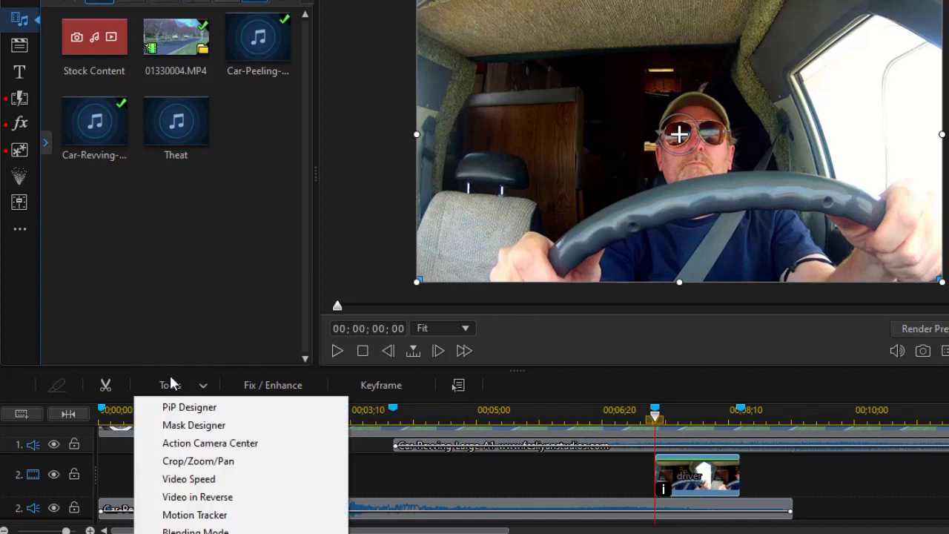
click(197, 460)
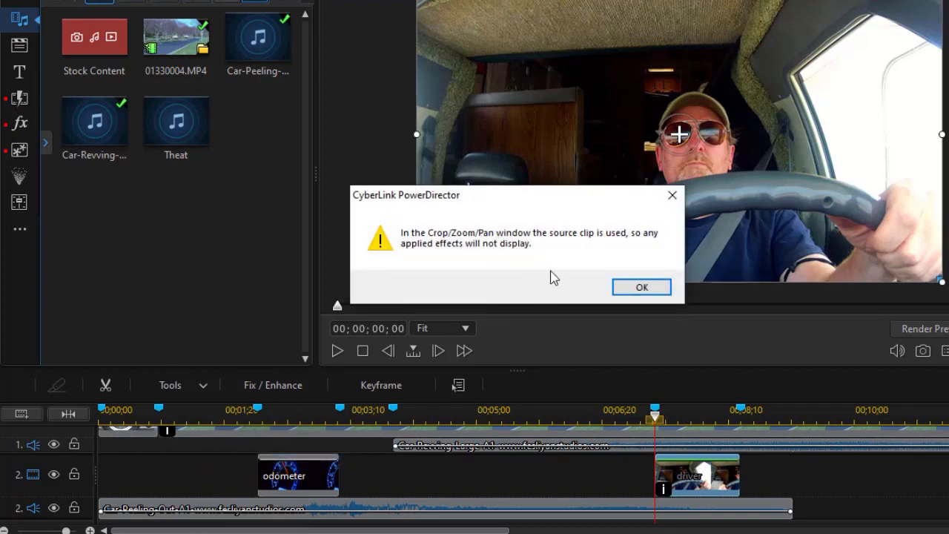
click(641, 287)
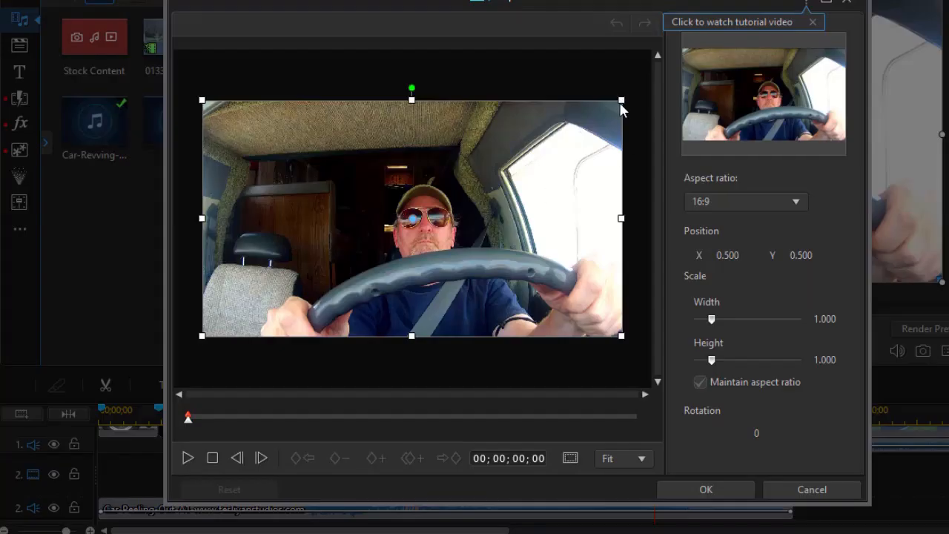
drag(621, 101, 516, 161)
drag(414, 217, 428, 226)
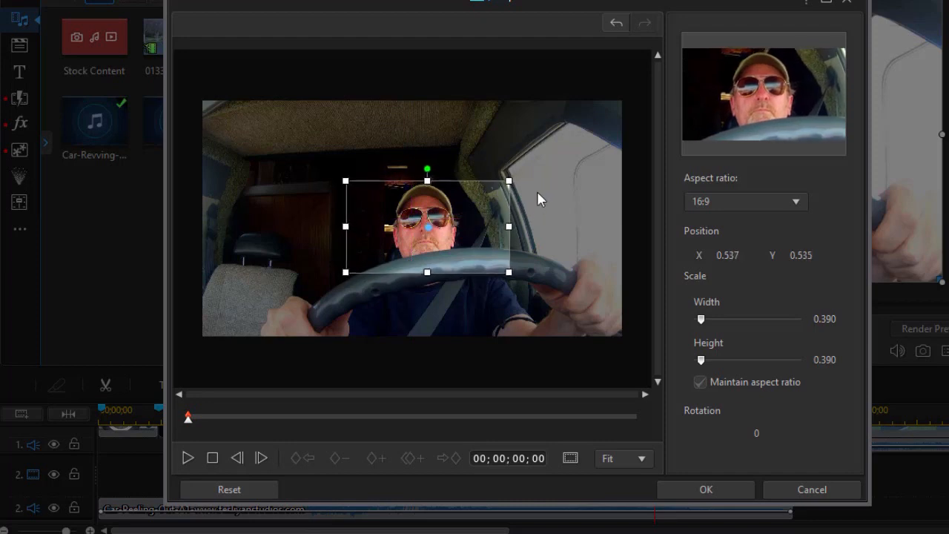
drag(508, 179, 499, 189)
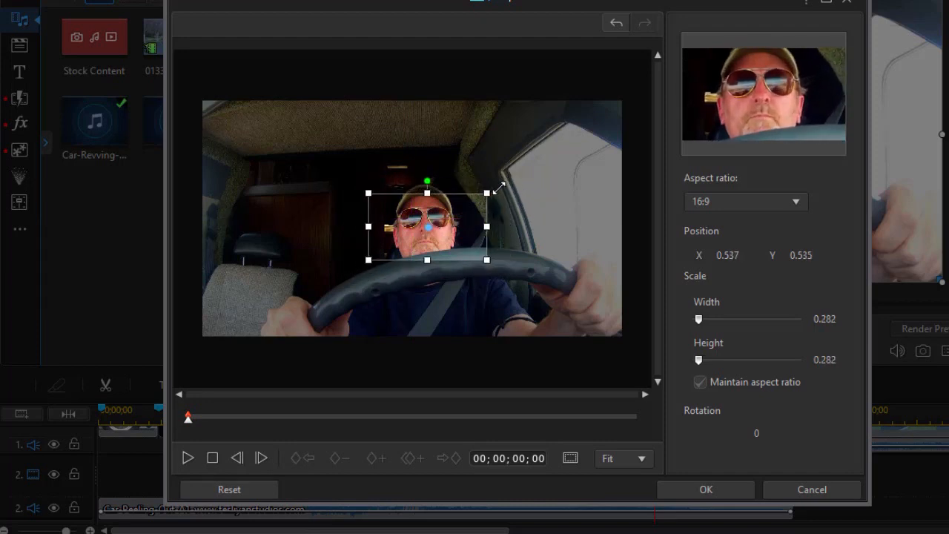
drag(427, 220, 423, 220)
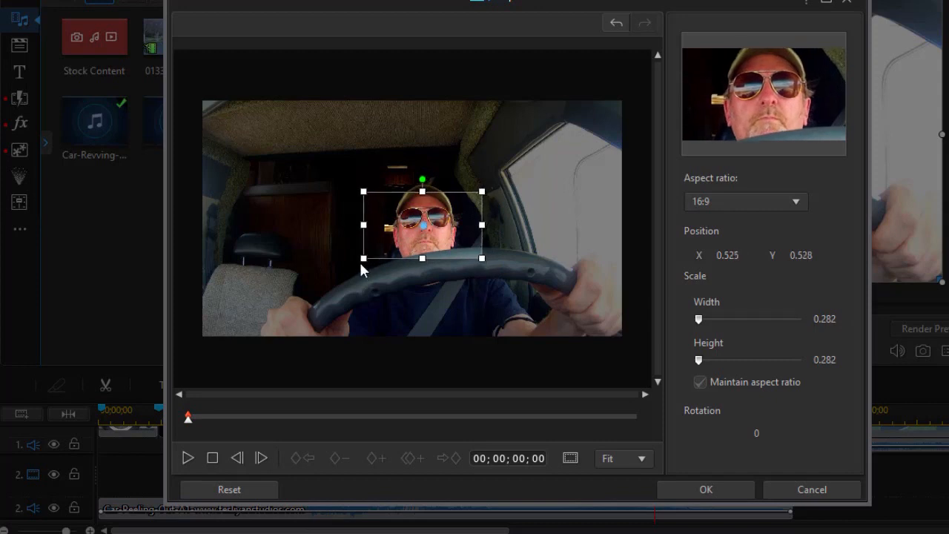
drag(362, 257, 368, 257)
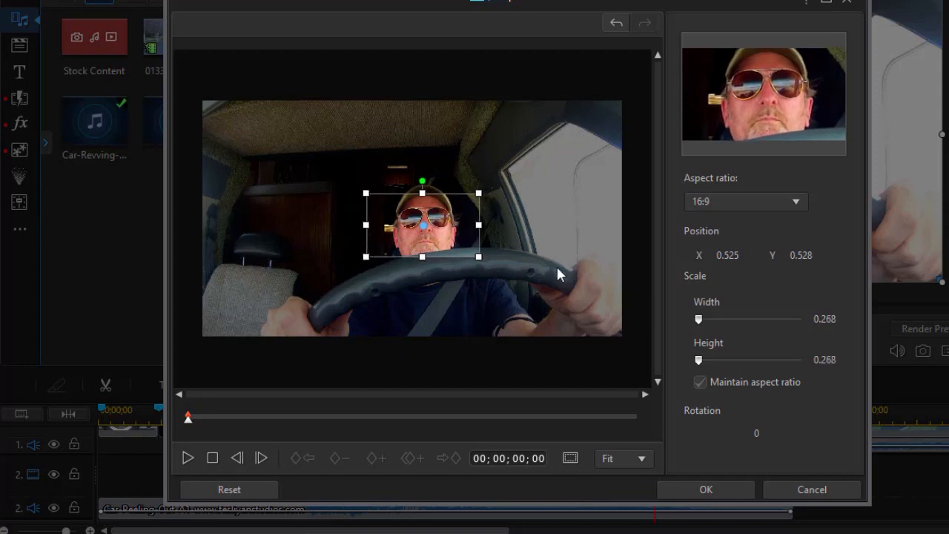
drag(476, 257, 483, 261)
click(729, 485)
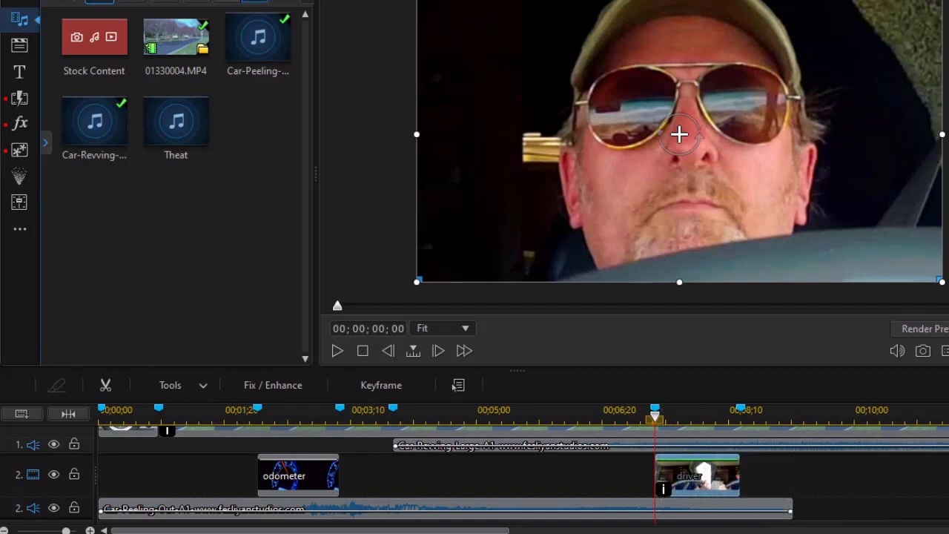
- Play back the sequence from the beginning past the driver insert to check the edit with its sound effects
scroll(524, 475, up, 1)
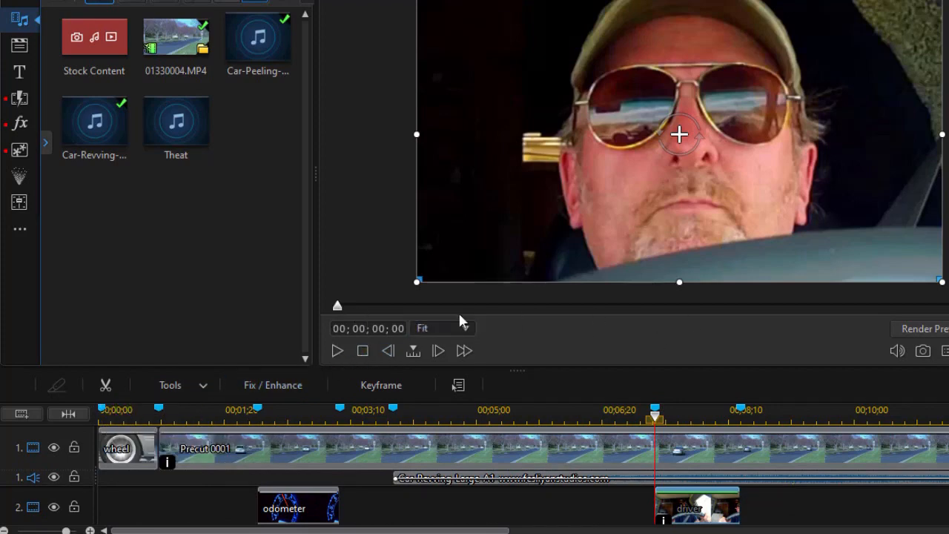
click(582, 507)
scroll(582, 489, down, 1)
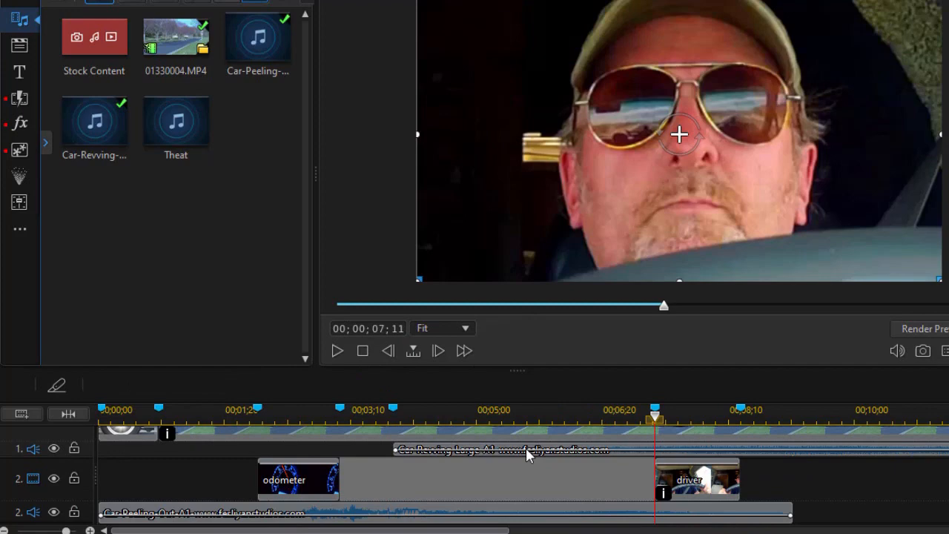
drag(663, 312, 227, 312)
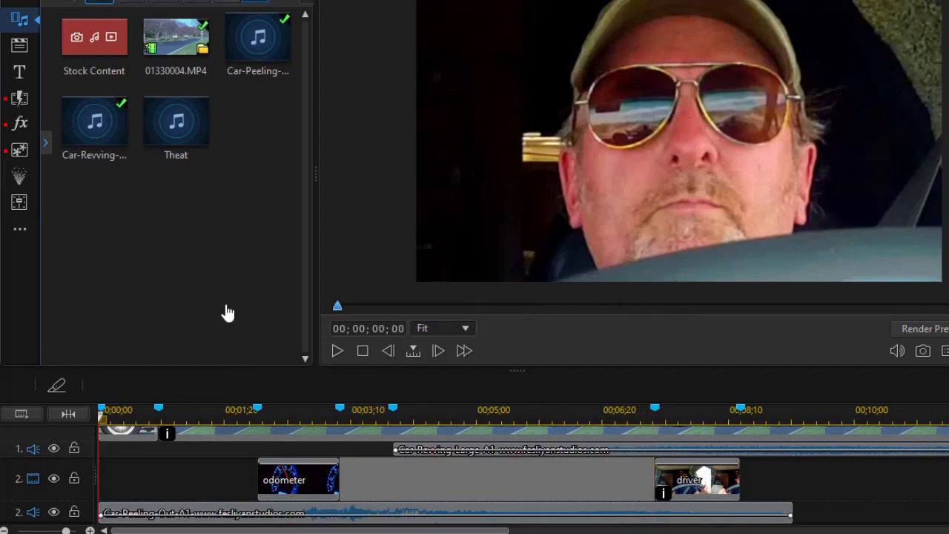
click(339, 349)
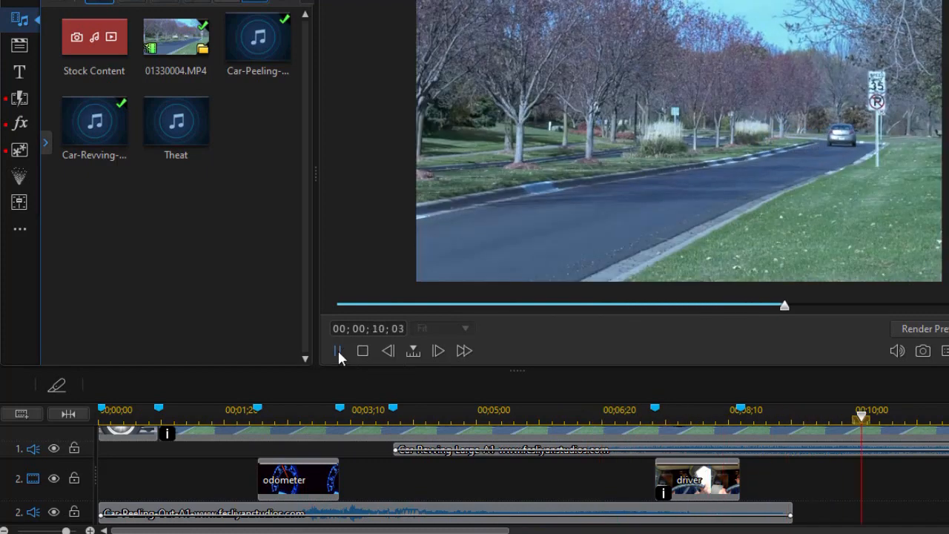
click(338, 351)
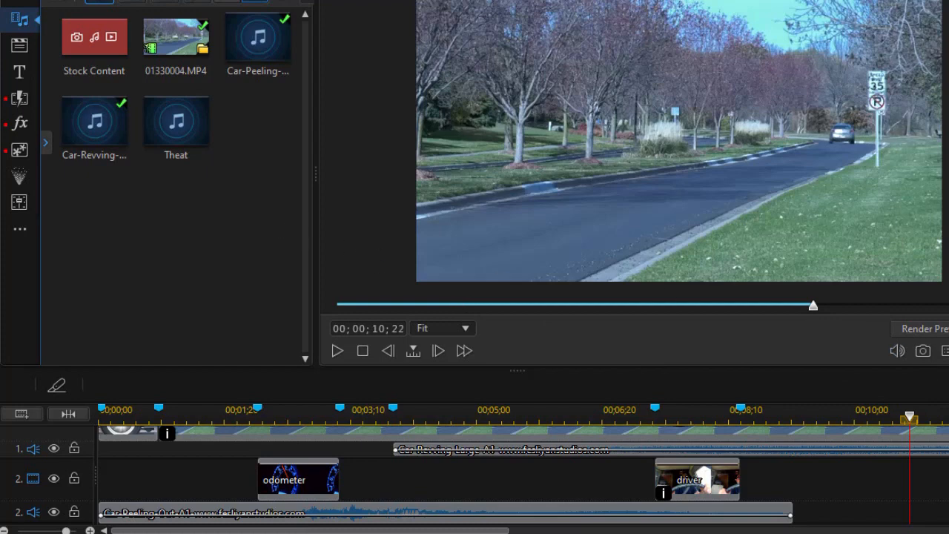
- Add the Theat music to audio track 3 at the start of the sequence
scroll(474, 475, down, 3)
drag(167, 140, 97, 463)
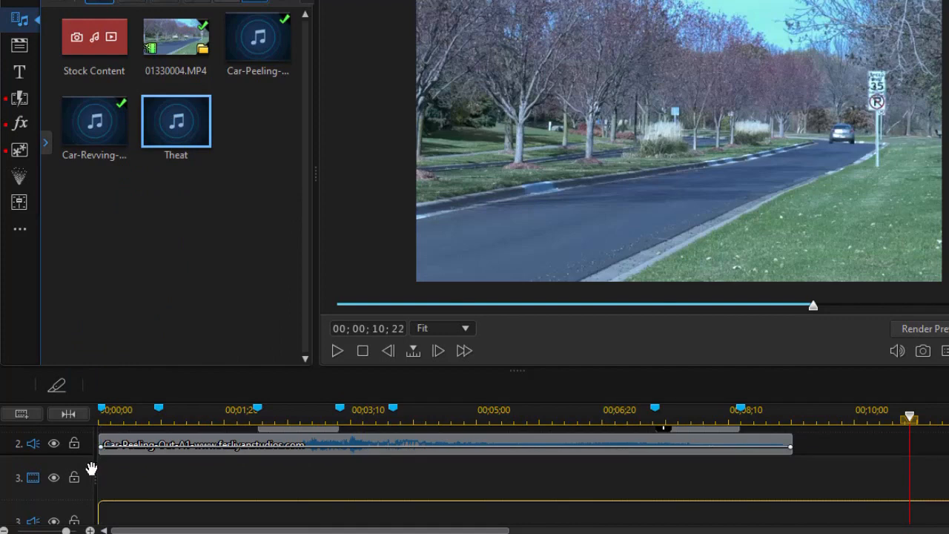
drag(87, 469, 92, 478)
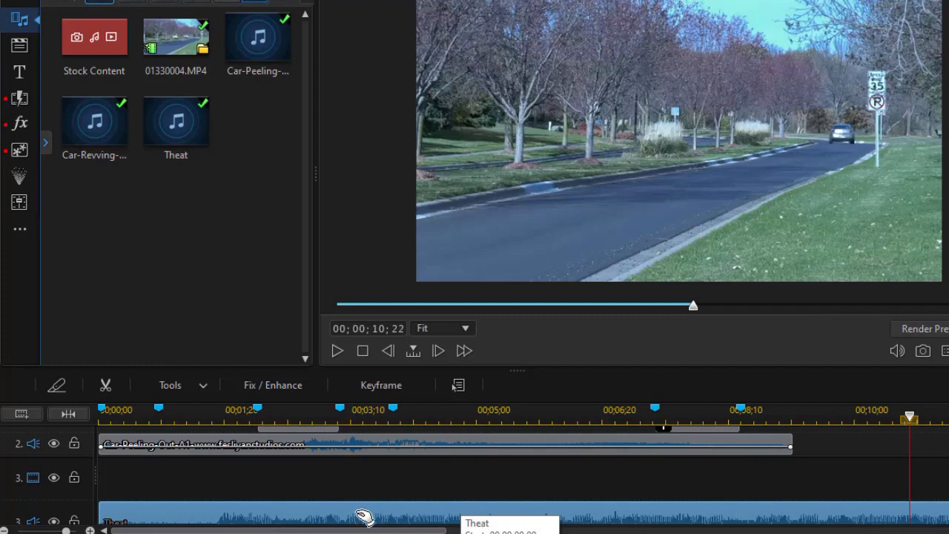
- Trim the silent intro off the Theat music by setting its in position to 00;00;01;18
scroll(363, 516, down, 1)
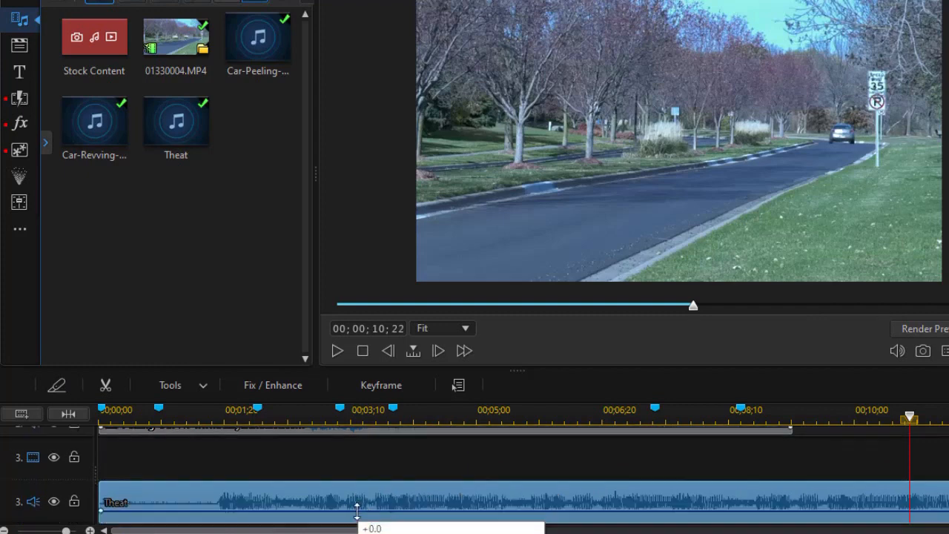
right_click(352, 504)
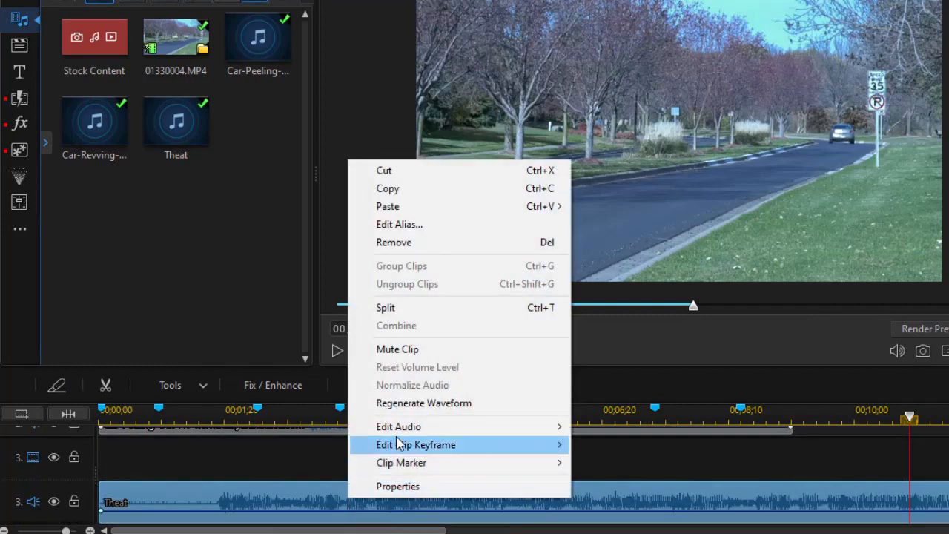
mouse_move(400, 430)
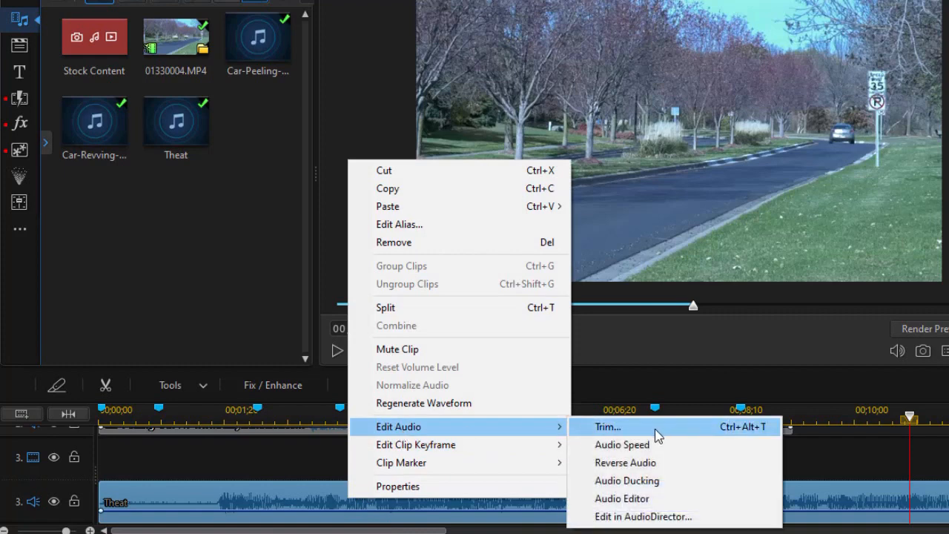
click(654, 430)
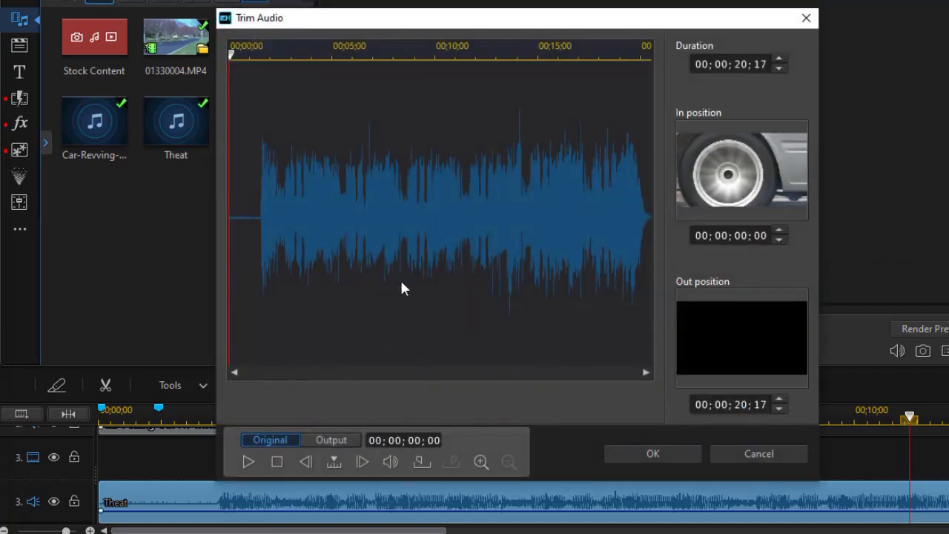
drag(231, 51, 263, 60)
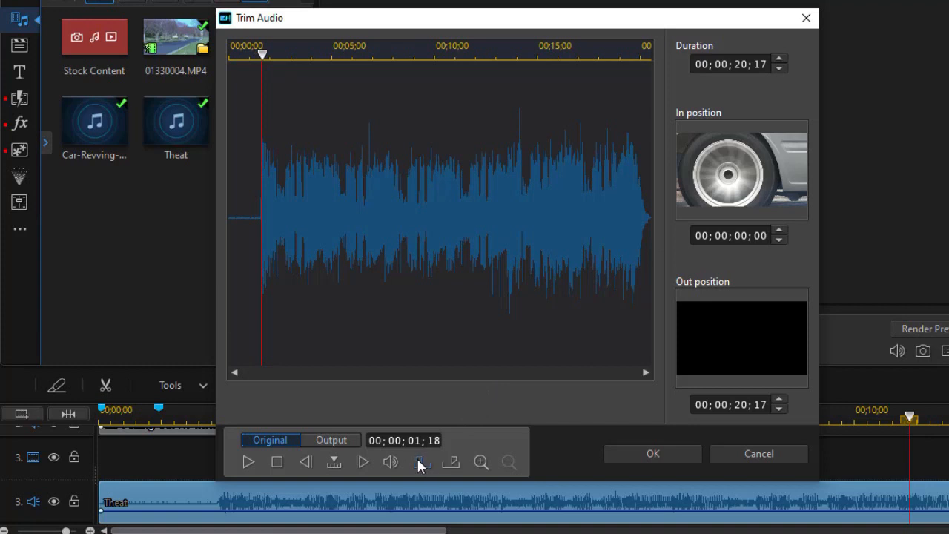
click(663, 450)
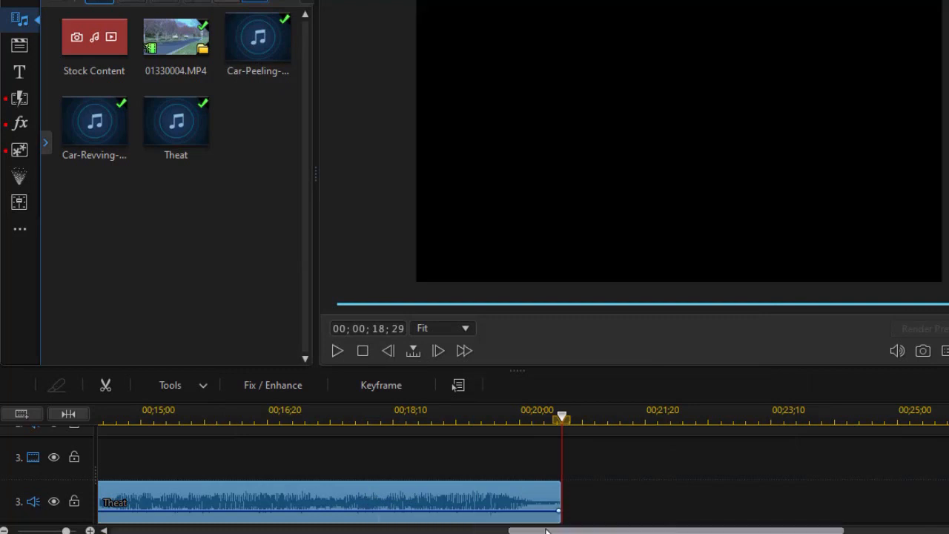
- Move the trimmed Theat music to the start of audio track 3 and return the playhead to the beginning of the sequence
drag(545, 531, 141, 530)
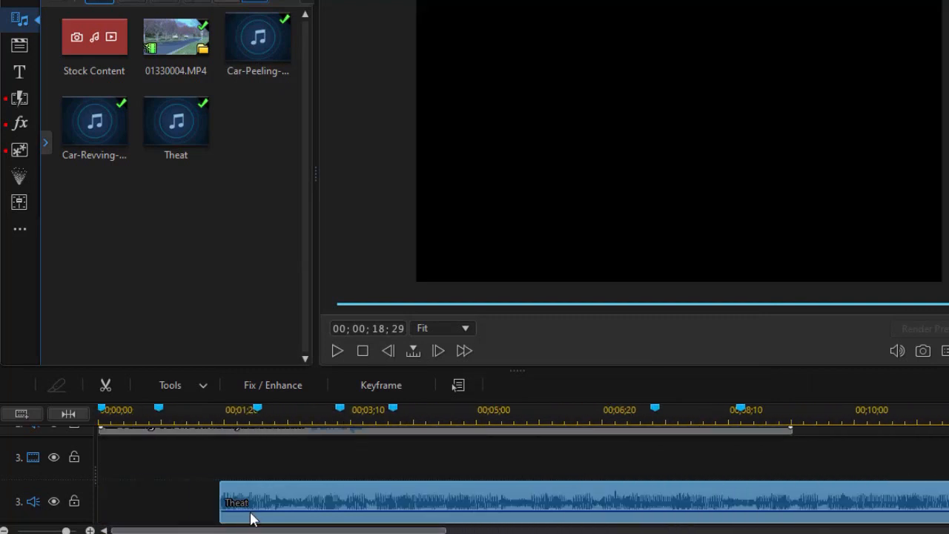
drag(331, 502, 173, 511)
click(321, 420)
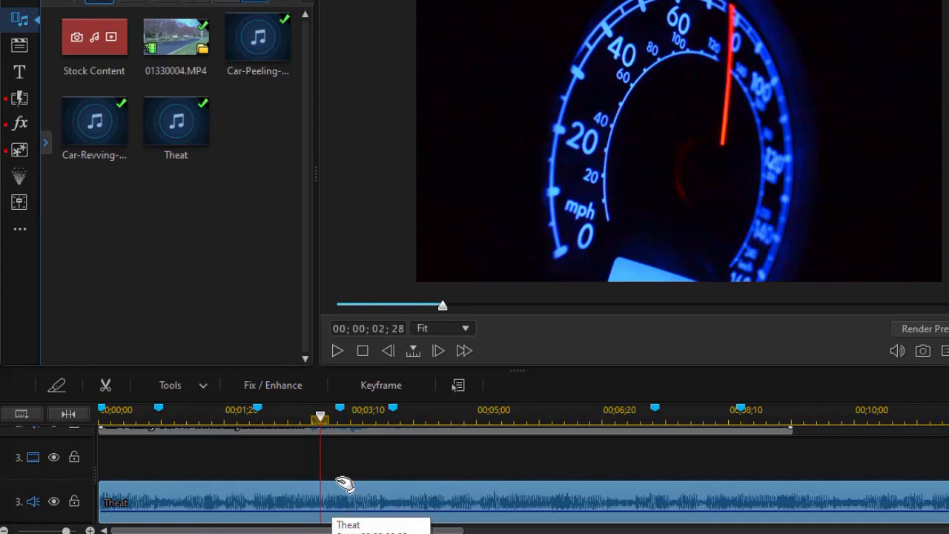
drag(442, 305, 311, 315)
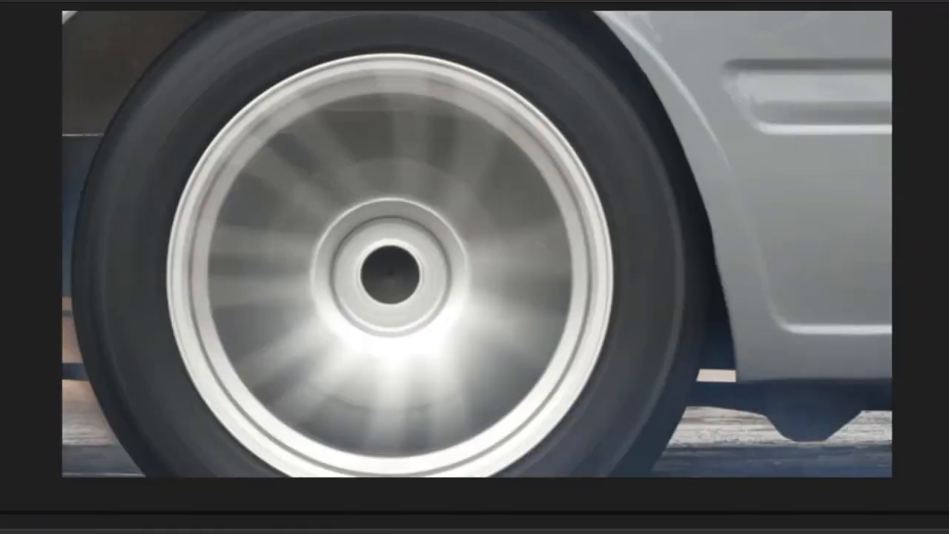